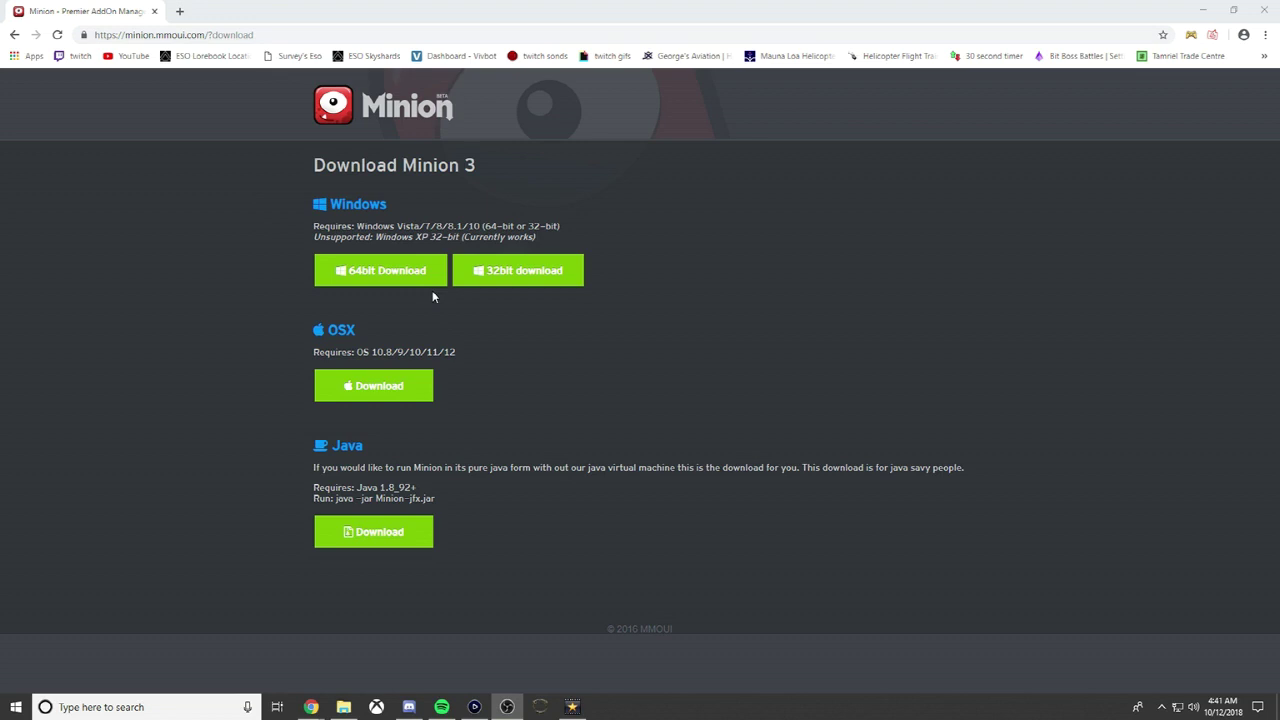
From Display settings, open the About page to confirm a 64-bit OS on an x64 processor.
click(1203, 10)
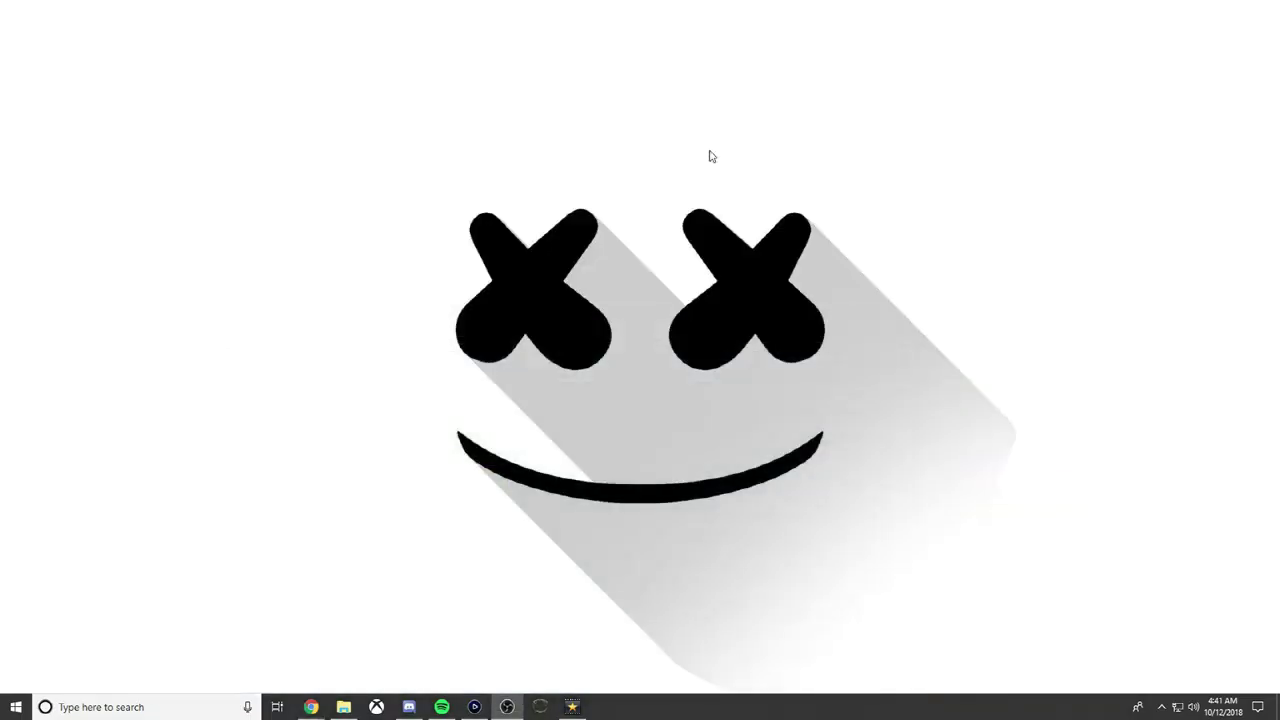
right_click(280, 262)
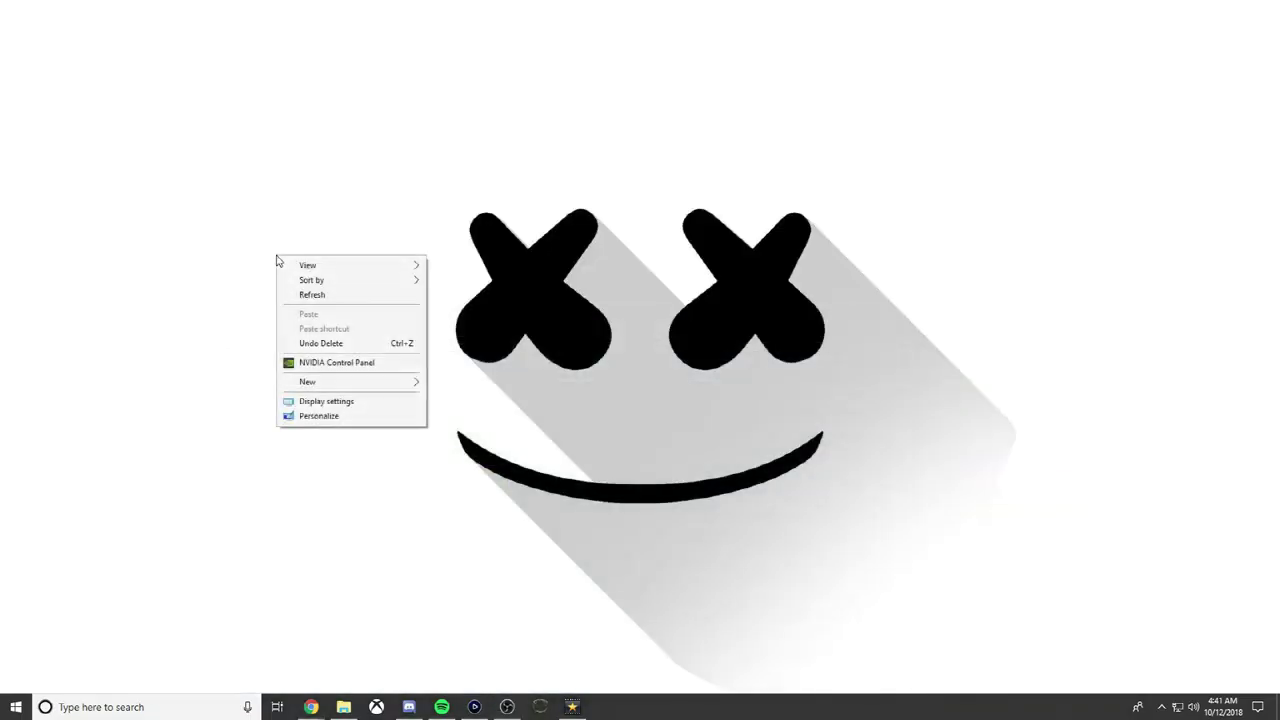
click(326, 401)
scroll(352, 410, down, 3)
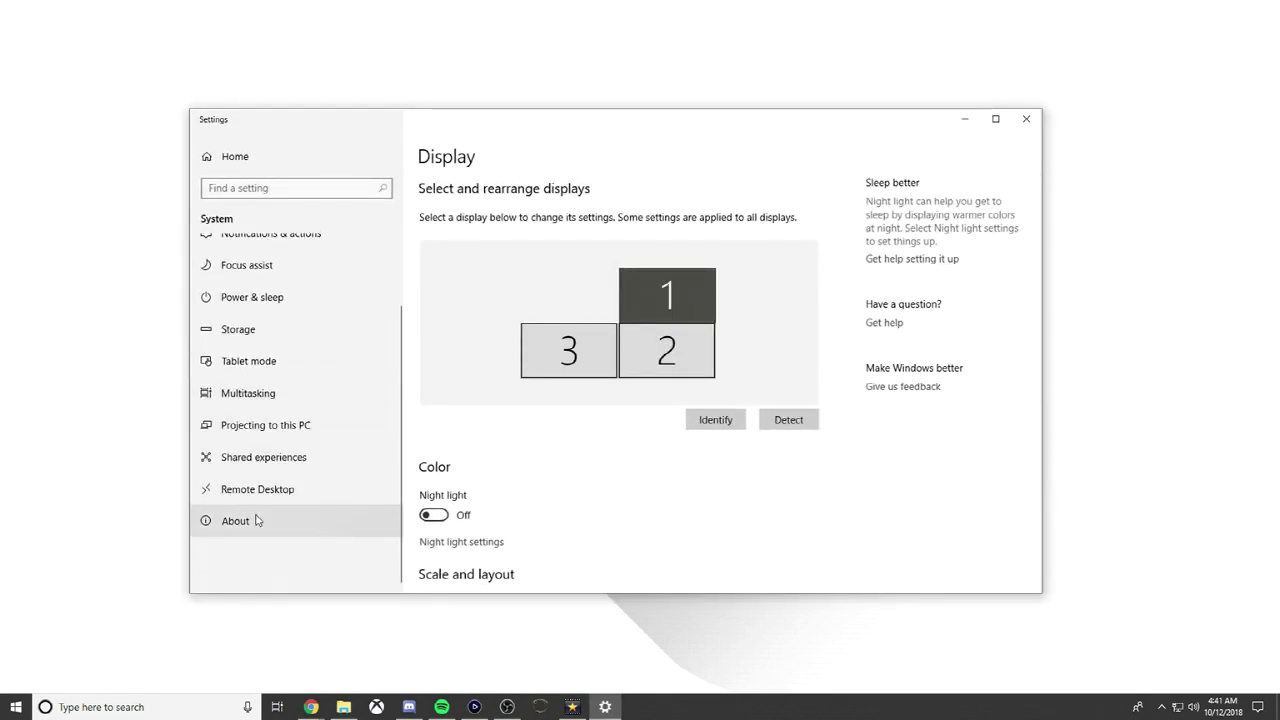
click(316, 525)
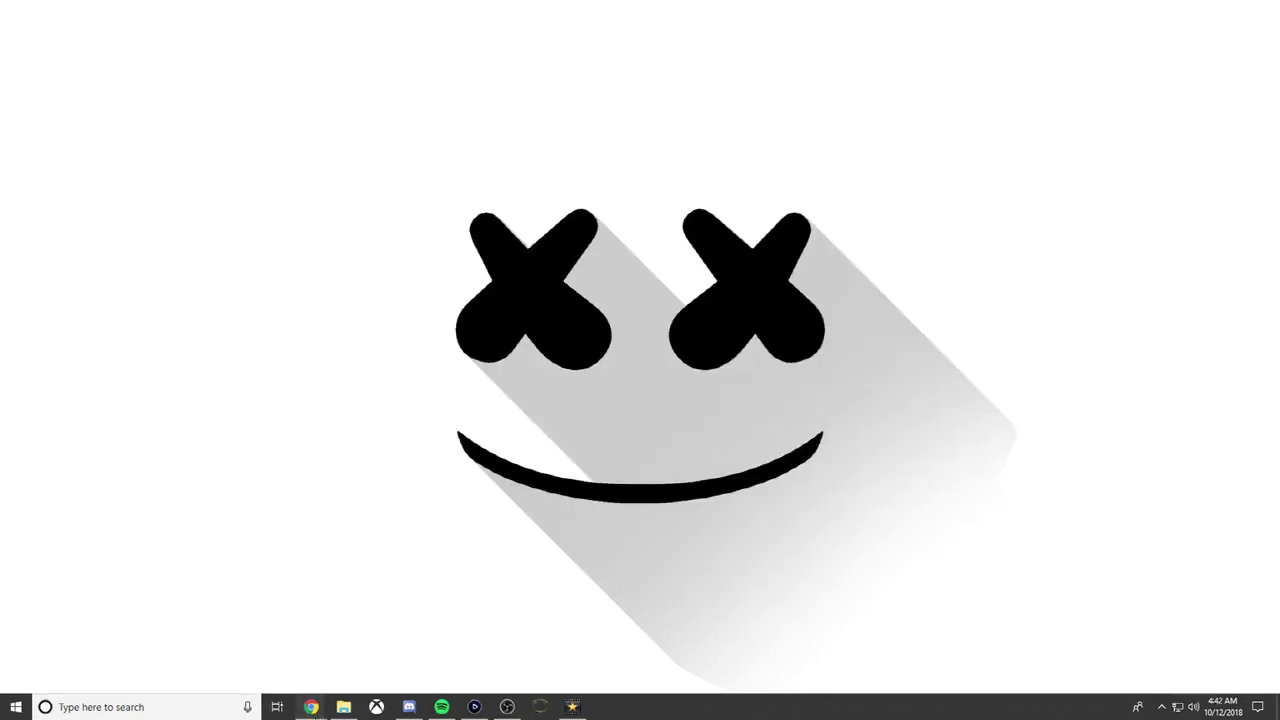
Download the 64-bit Minion installer, Minion3.0.5 (1).exe, and run it from the download bar.
mouse_move(312, 706)
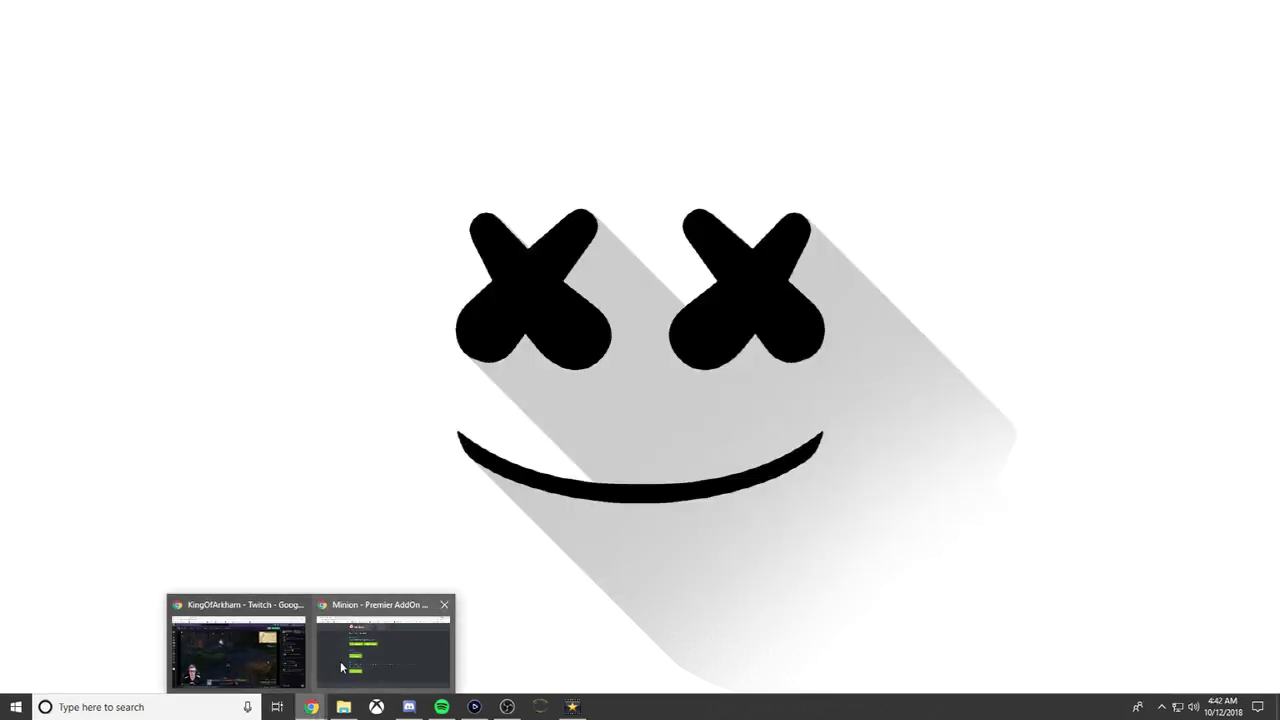
click(343, 664)
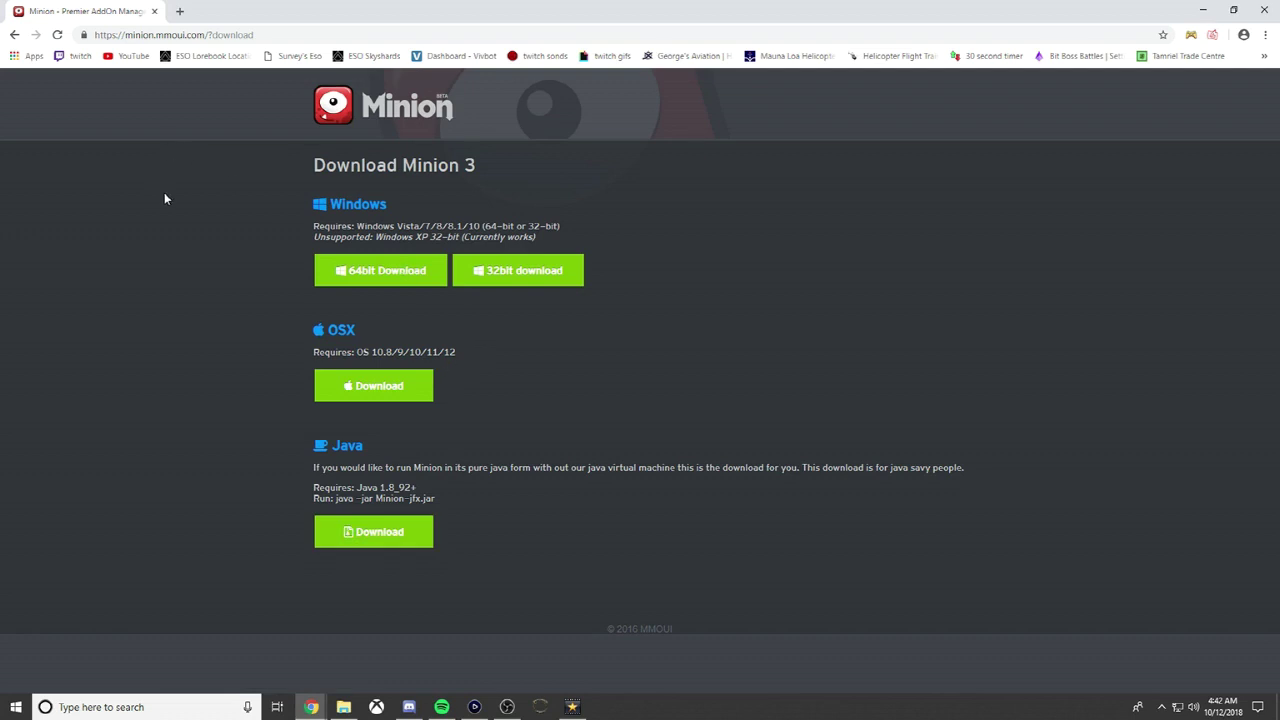
click(395, 276)
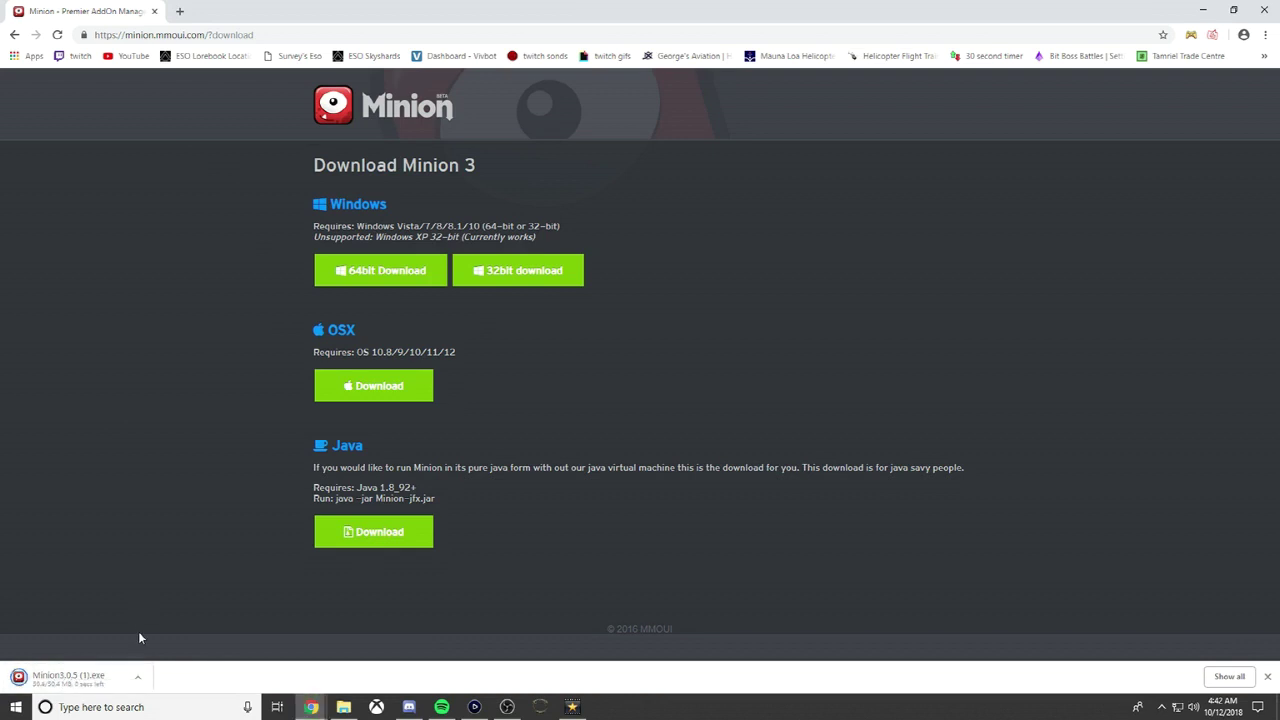
click(95, 681)
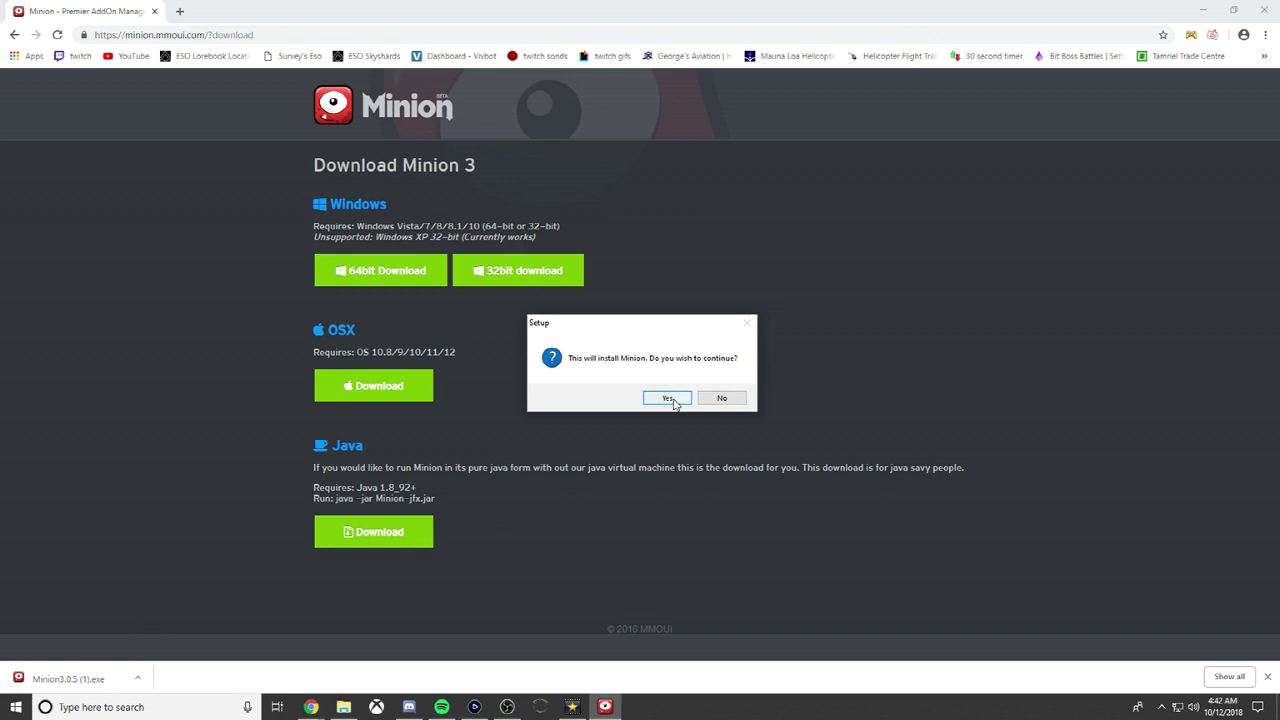
Install Minion into the existing Minion folder with default Start Menu folder, finishing with Launch Minion checked.
click(673, 398)
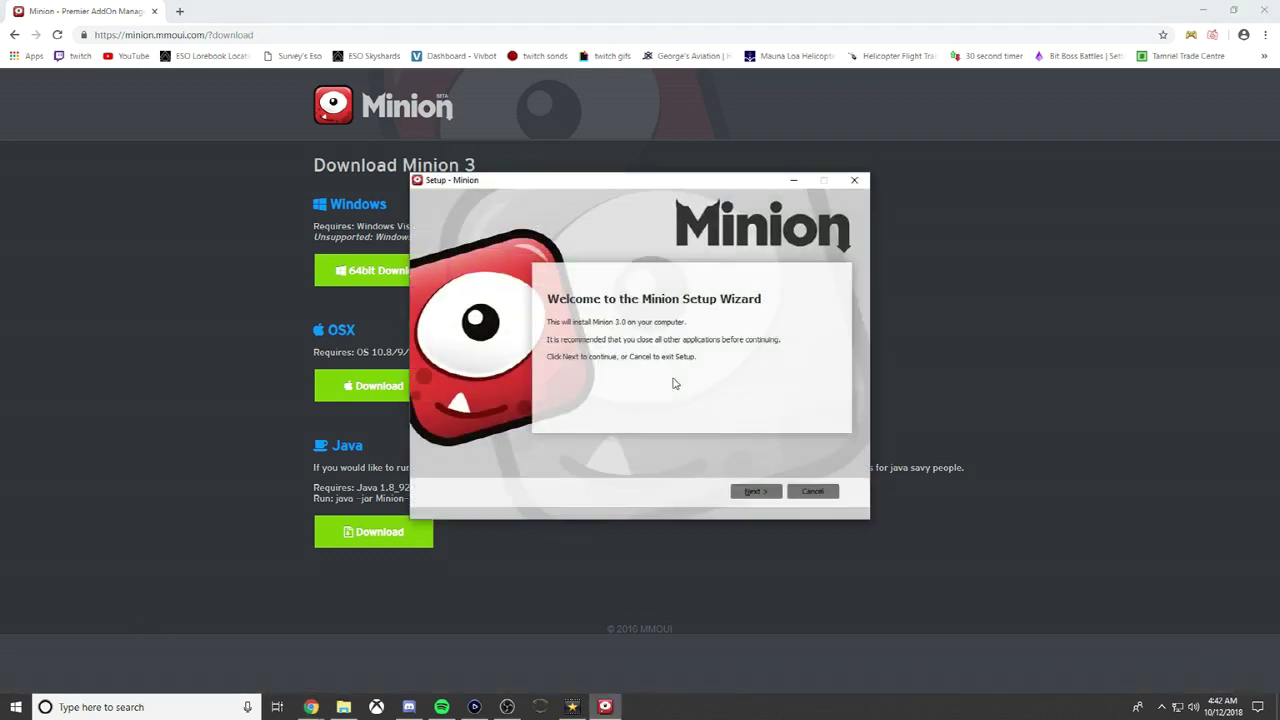
click(762, 491)
click(769, 492)
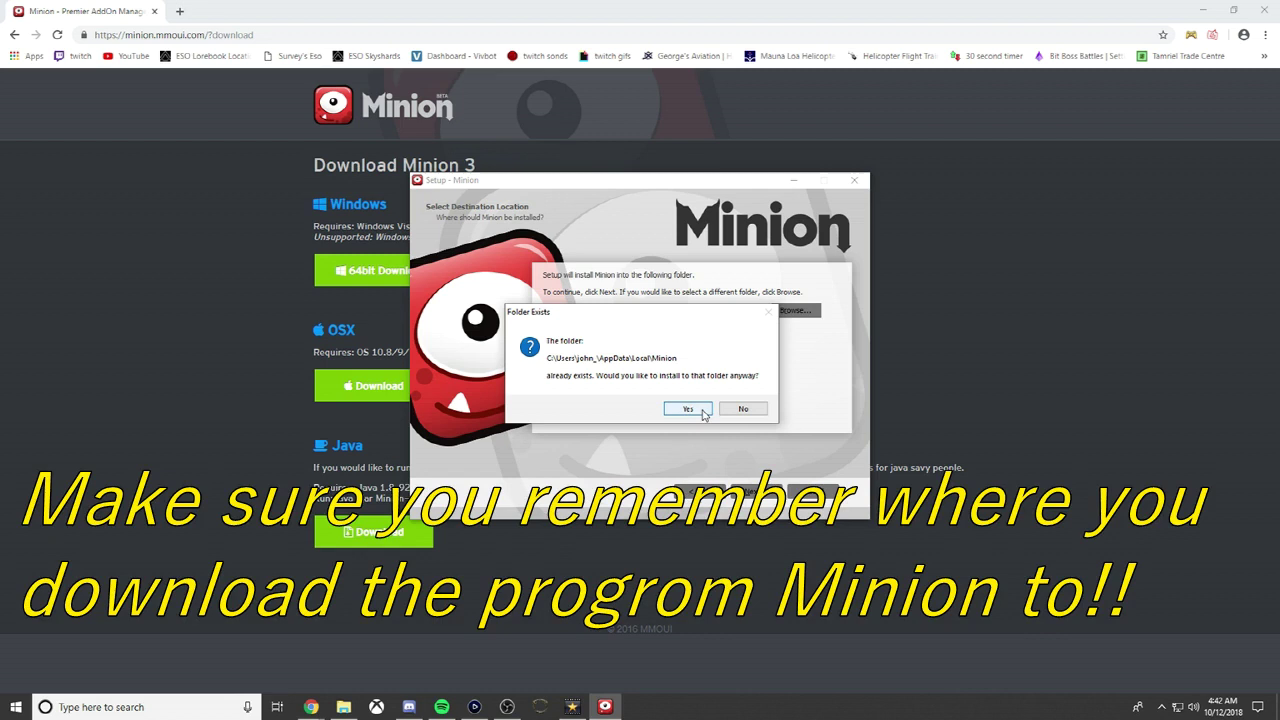
click(702, 412)
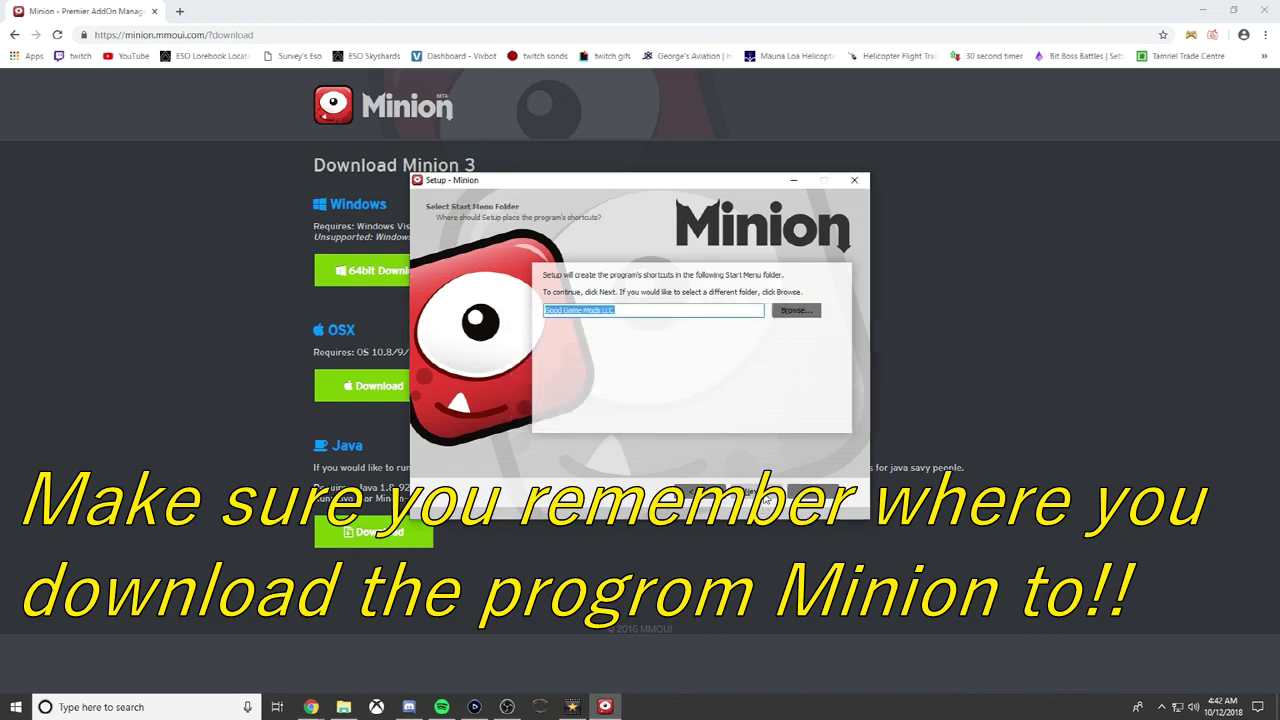
click(767, 495)
click(767, 496)
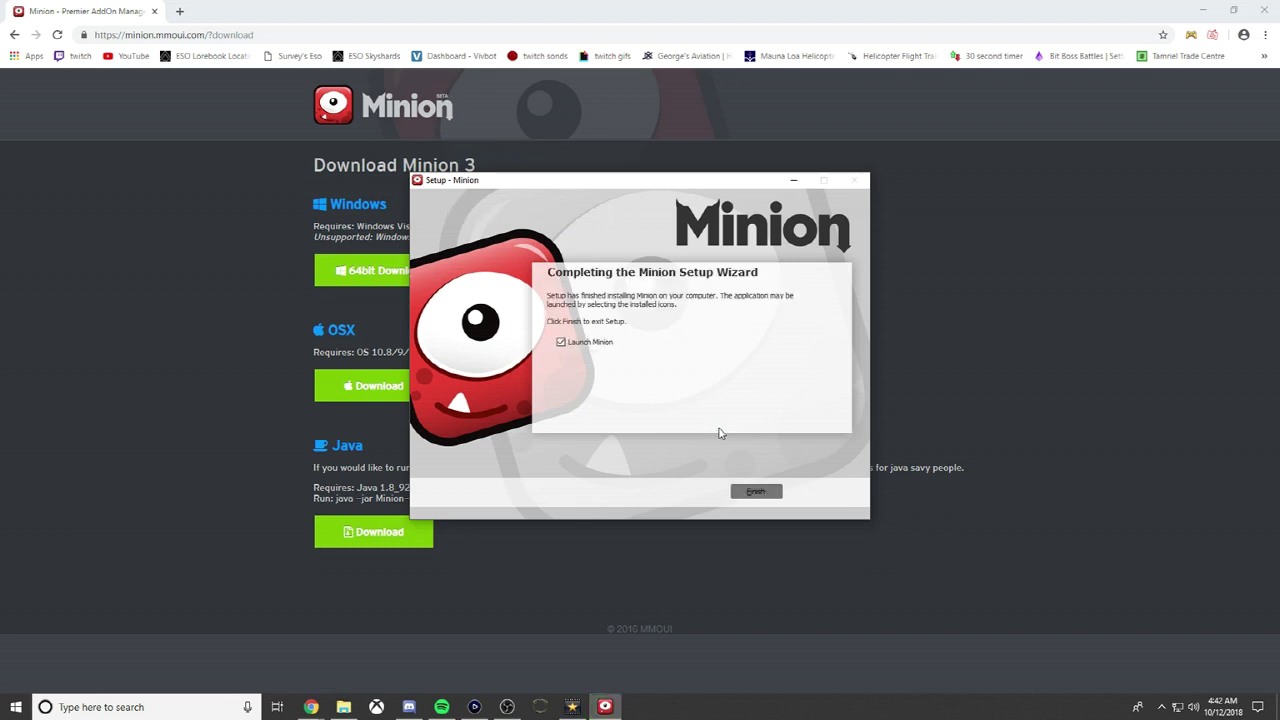
click(760, 495)
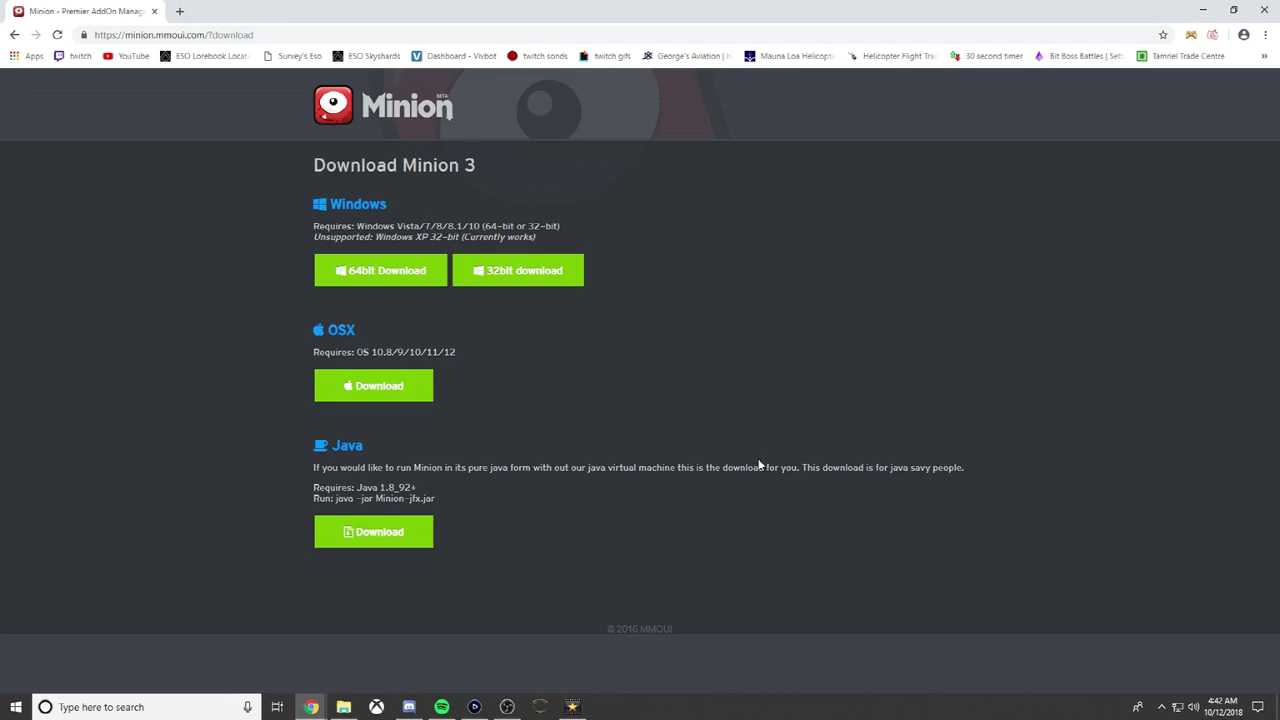
Update Minion with a restart, then scan drive C: to detect Elder Scrolls Online add-ons.
click(1203, 10)
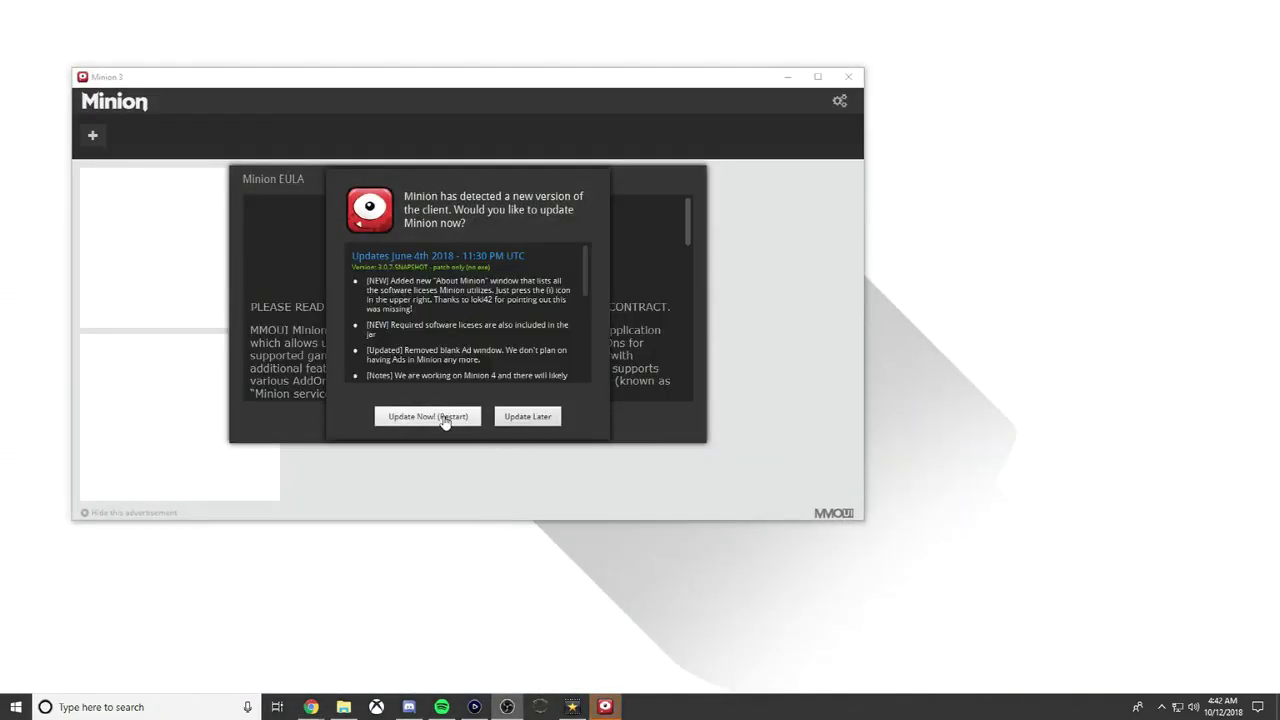
click(446, 419)
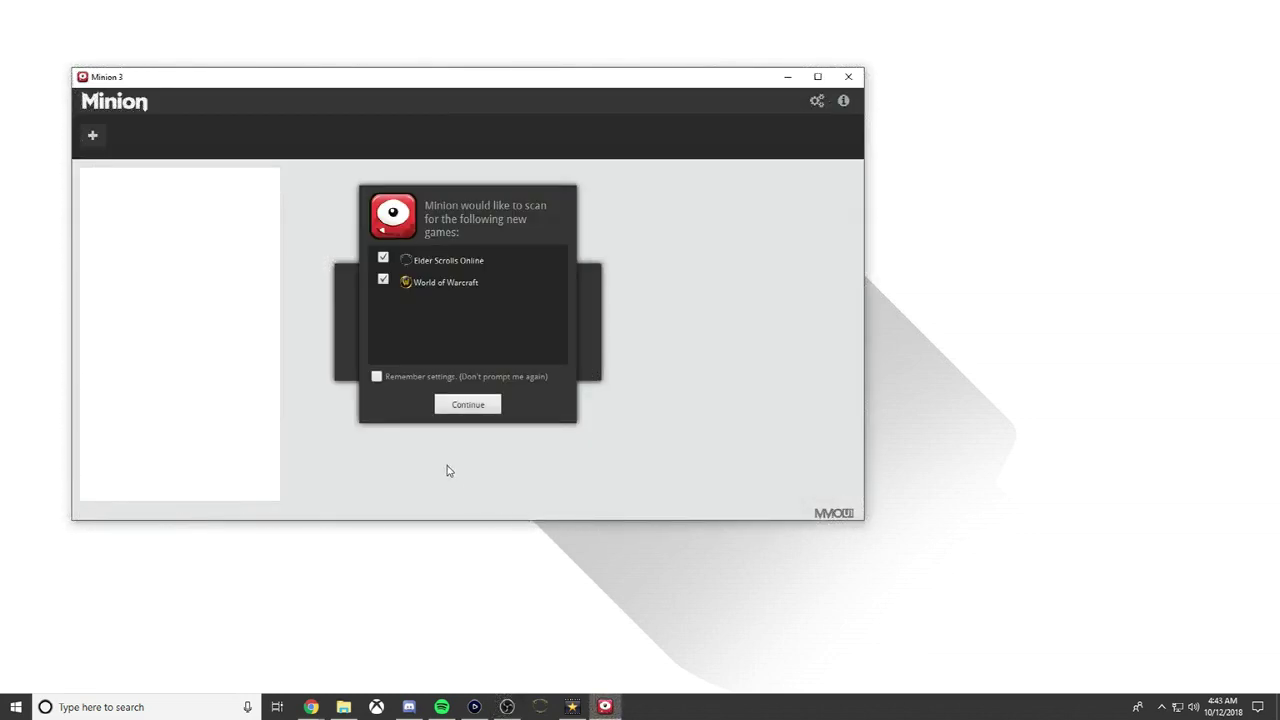
click(446, 404)
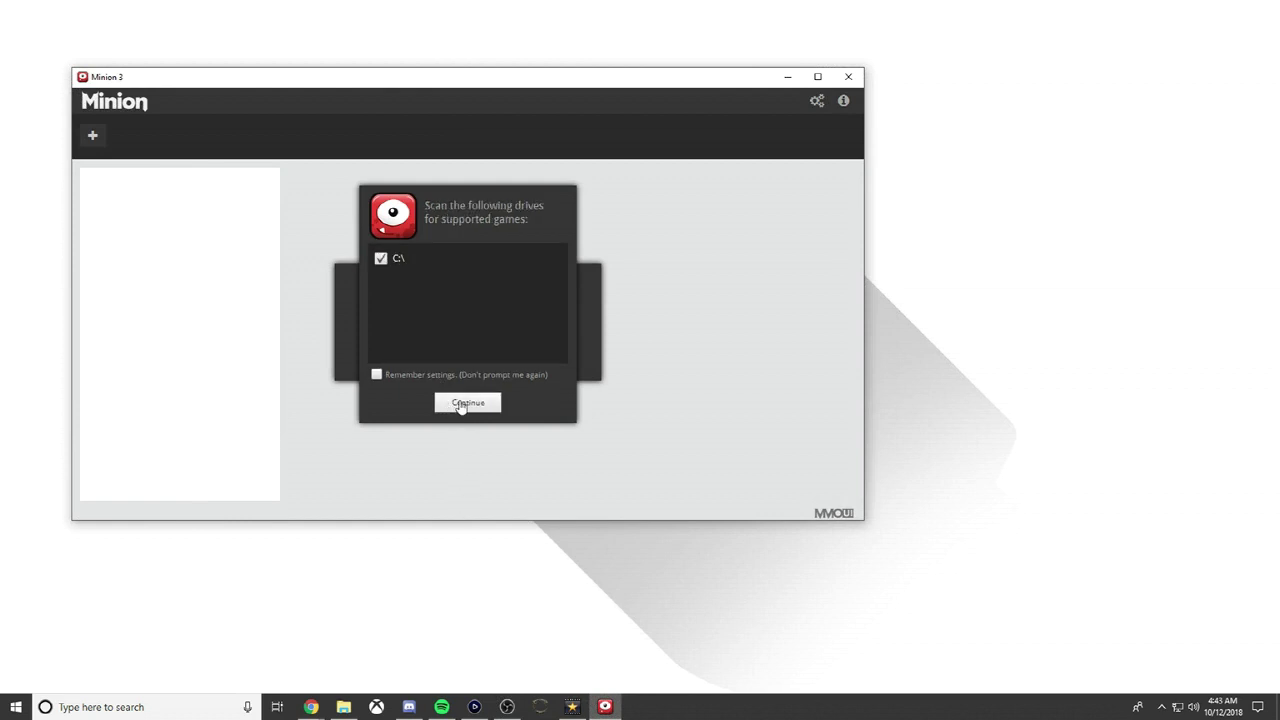
click(461, 404)
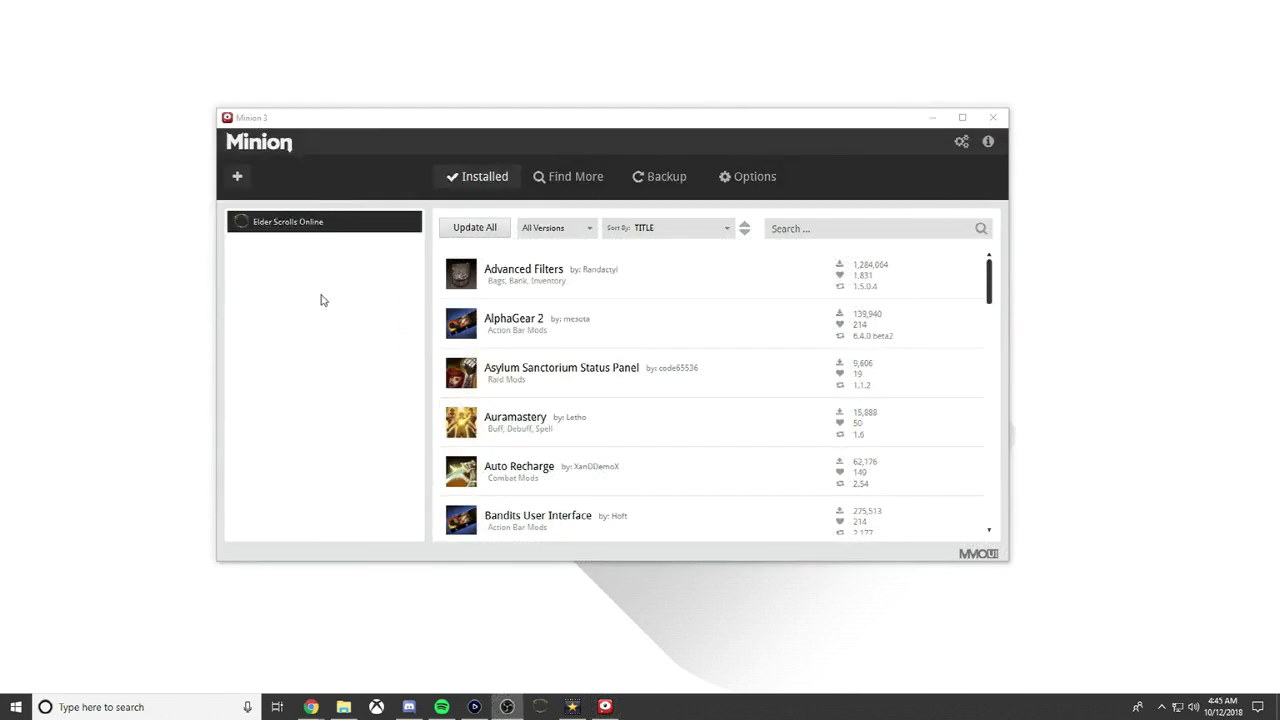
click(313, 234)
click(466, 236)
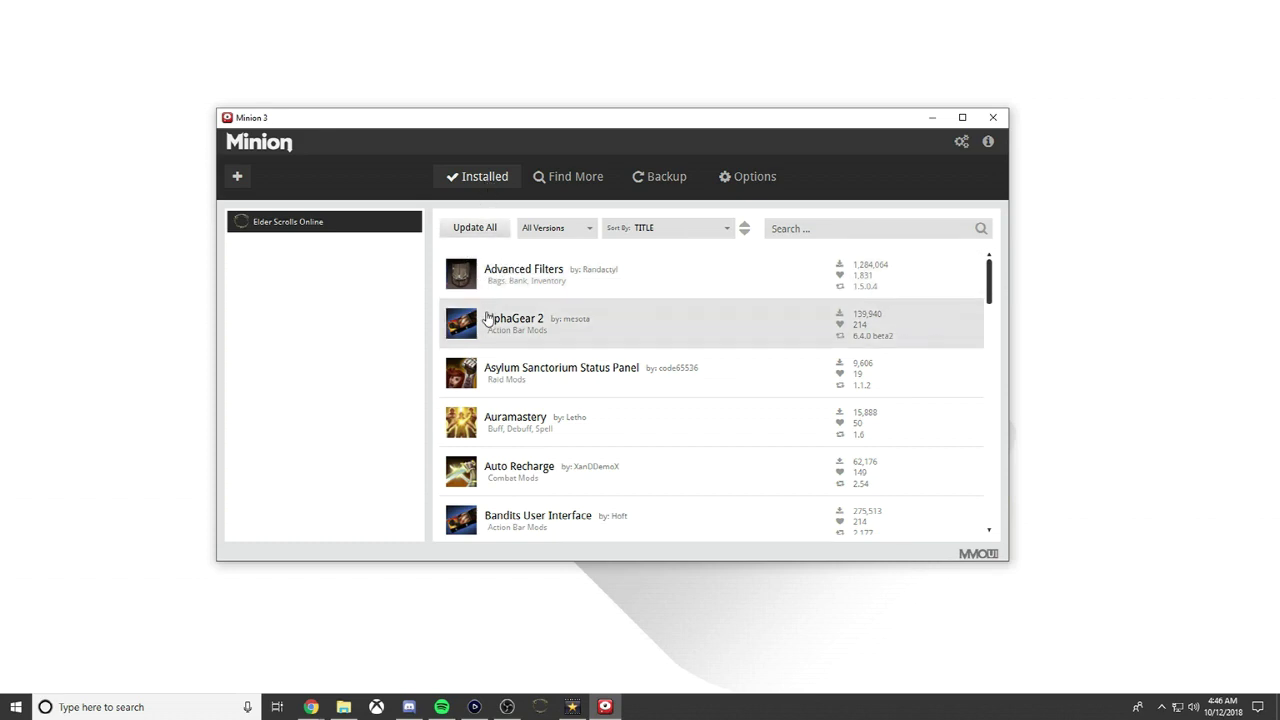
mouse_move(989, 275)
mouse_down()
mouse_move(977, 487)
mouse_move(989, 270)
mouse_up()
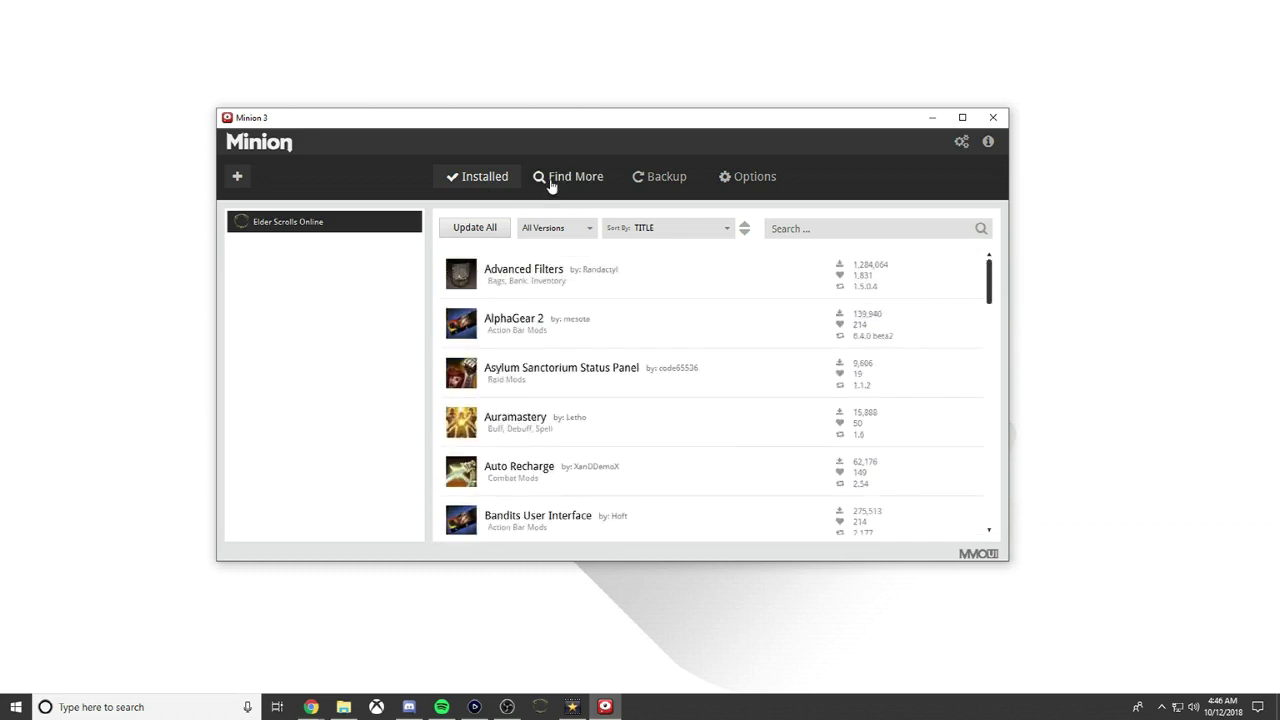
click(588, 228)
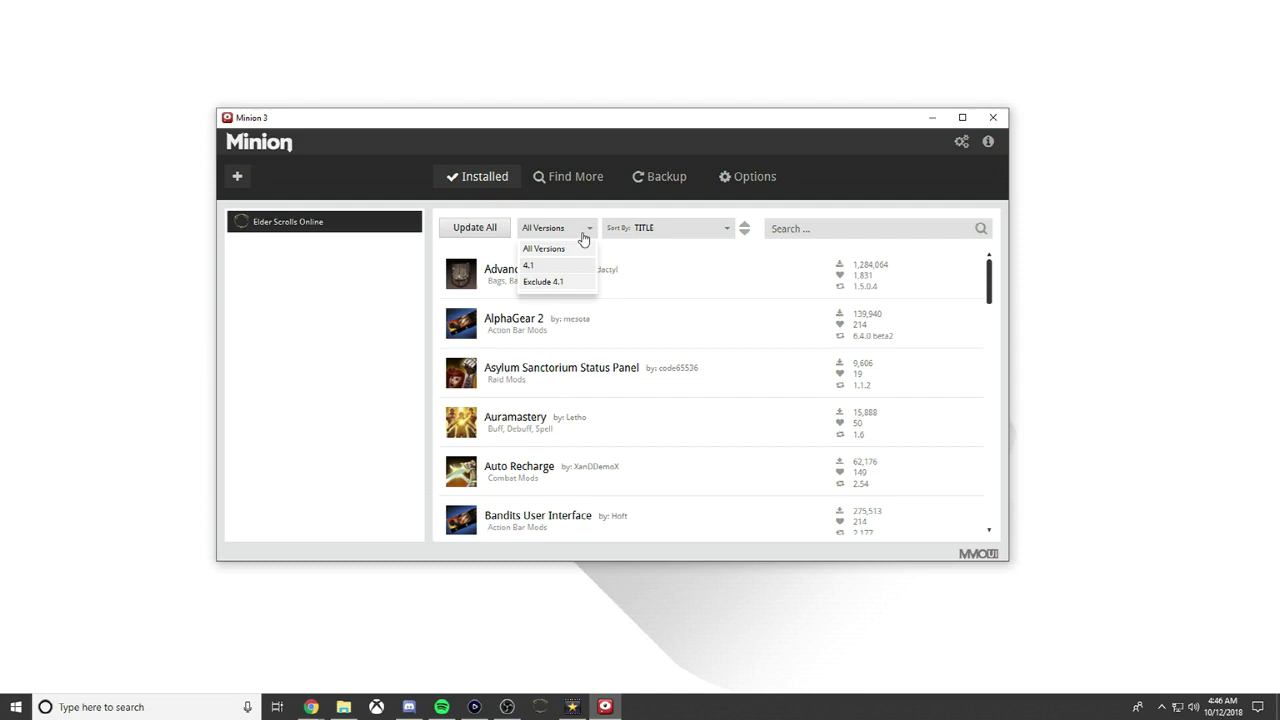
click(594, 228)
click(725, 232)
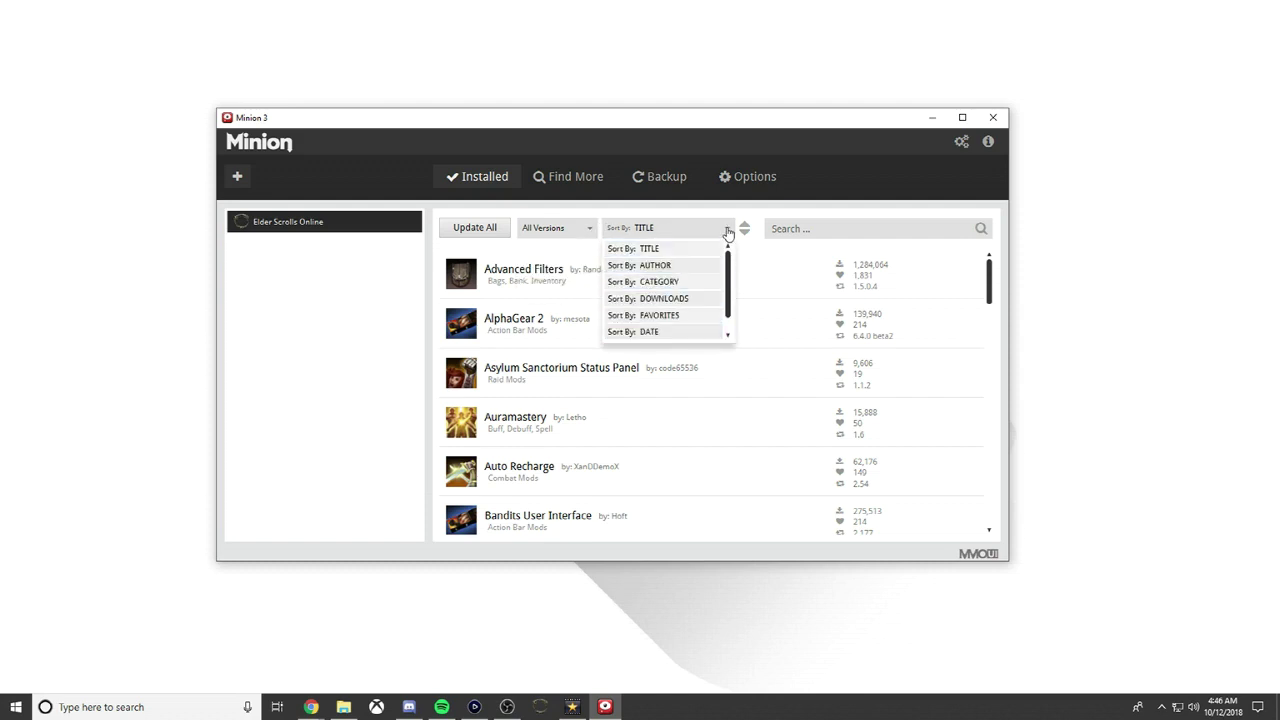
click(728, 232)
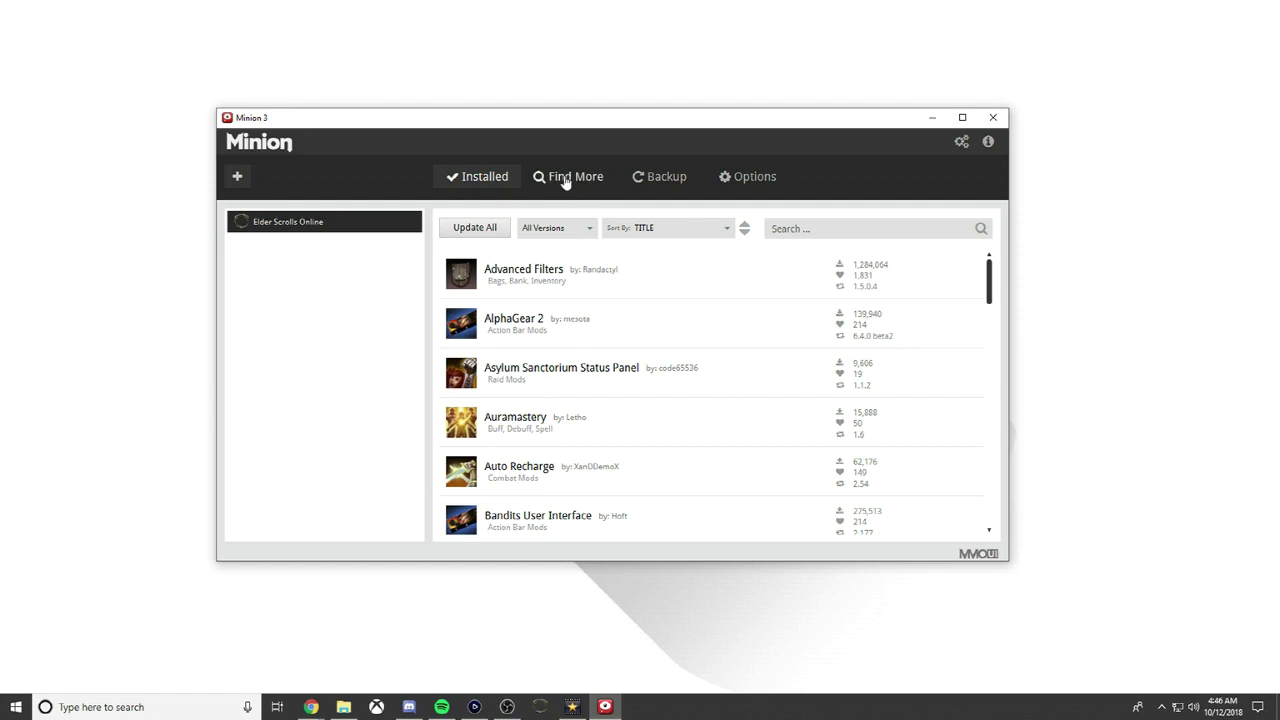
On Find More, filter to the Buff, Debuff, Spell category, keeping all versions sorted by downloads.
click(566, 181)
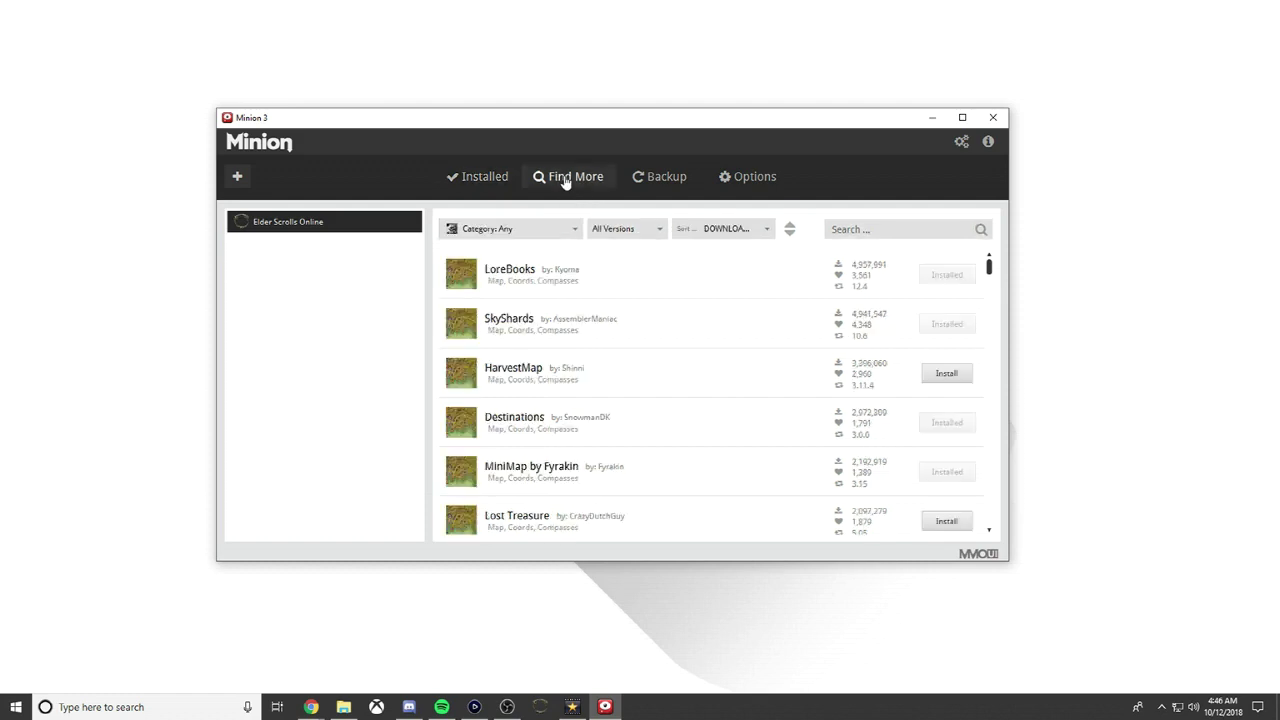
click(575, 232)
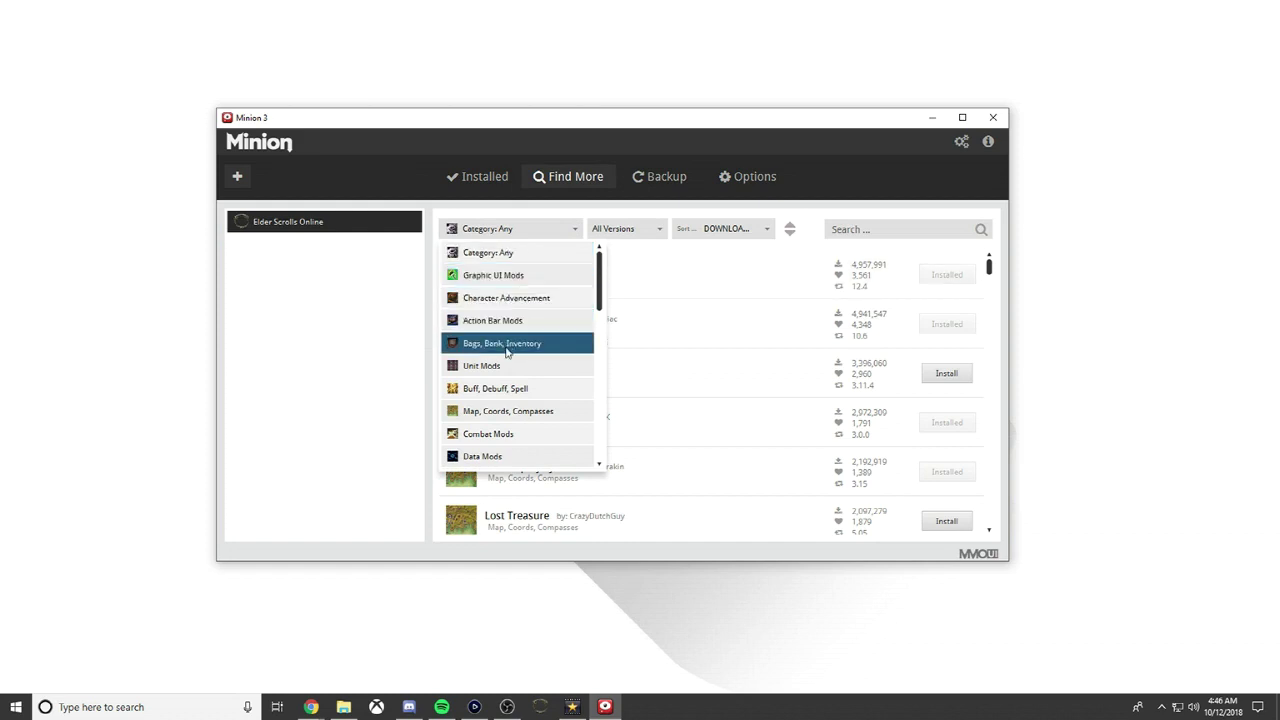
click(507, 388)
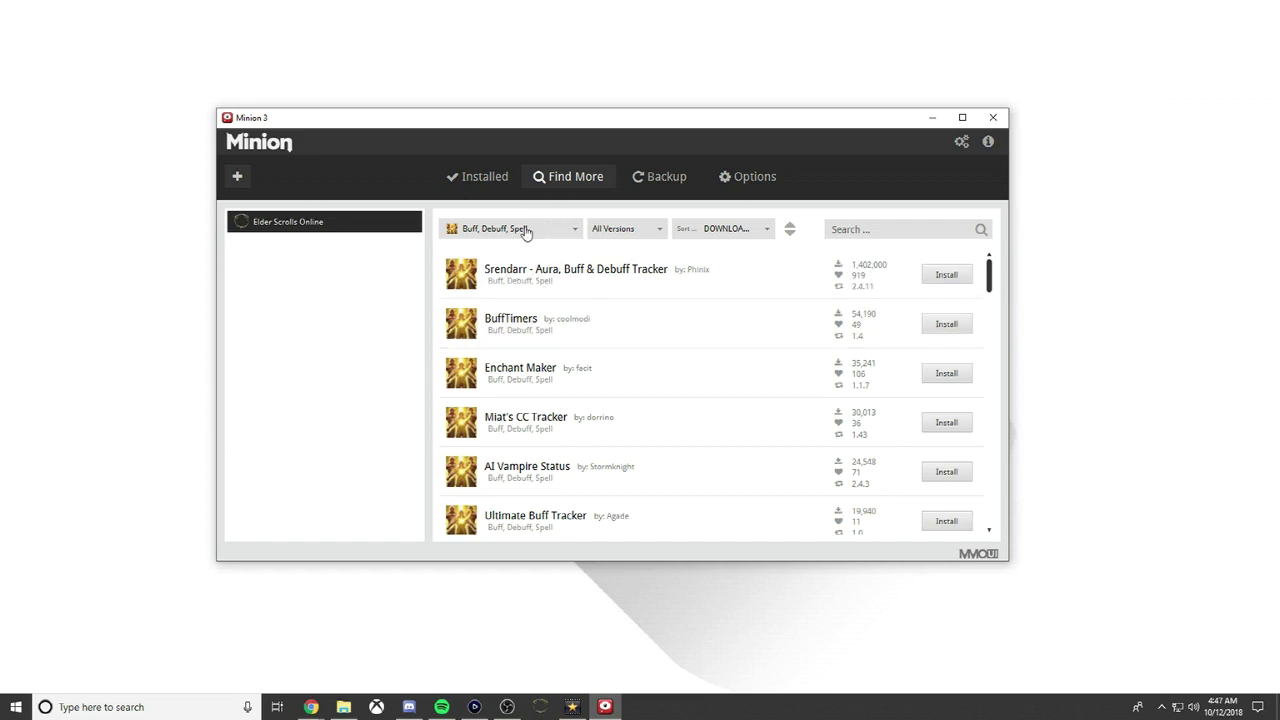
click(582, 232)
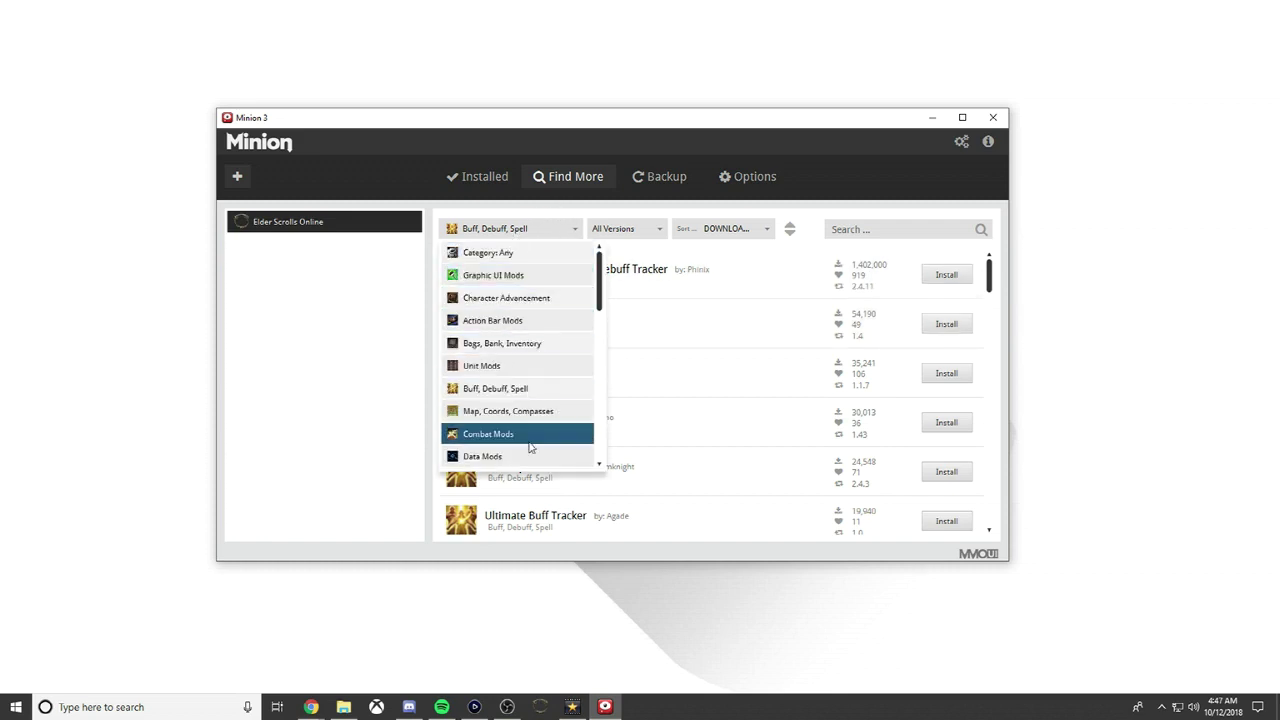
click(575, 231)
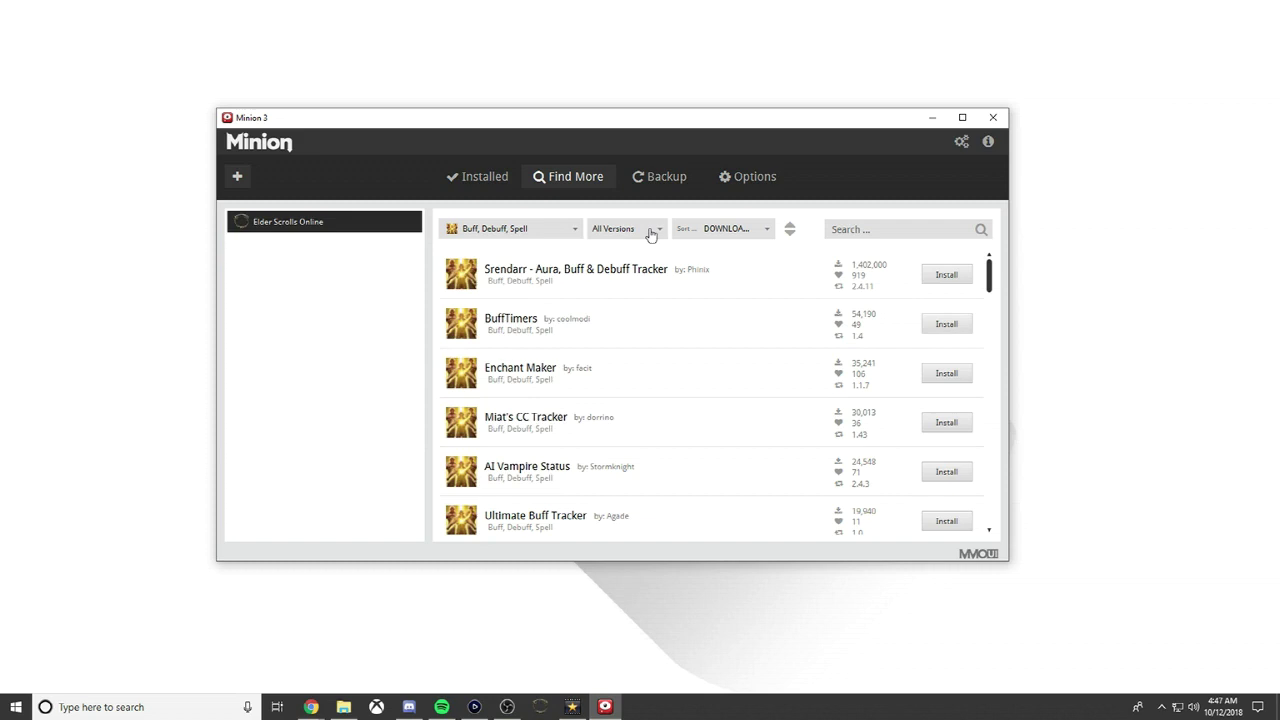
click(657, 232)
click(690, 229)
click(768, 232)
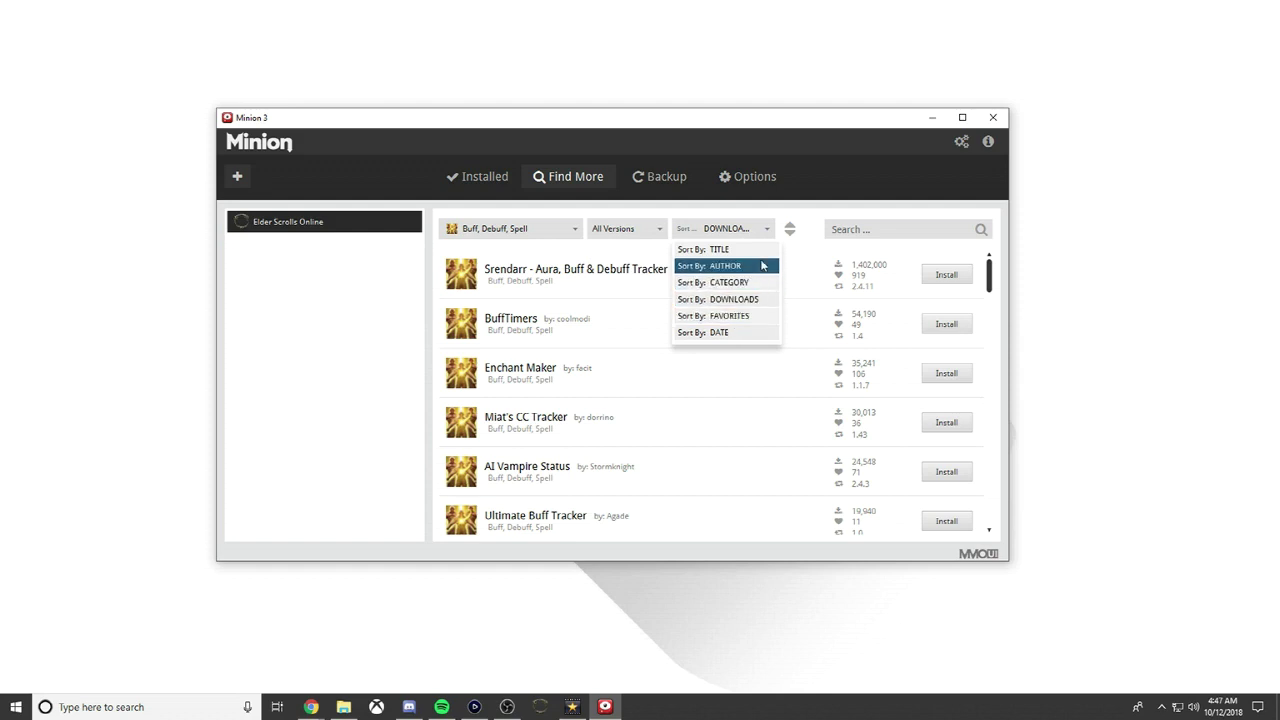
click(772, 230)
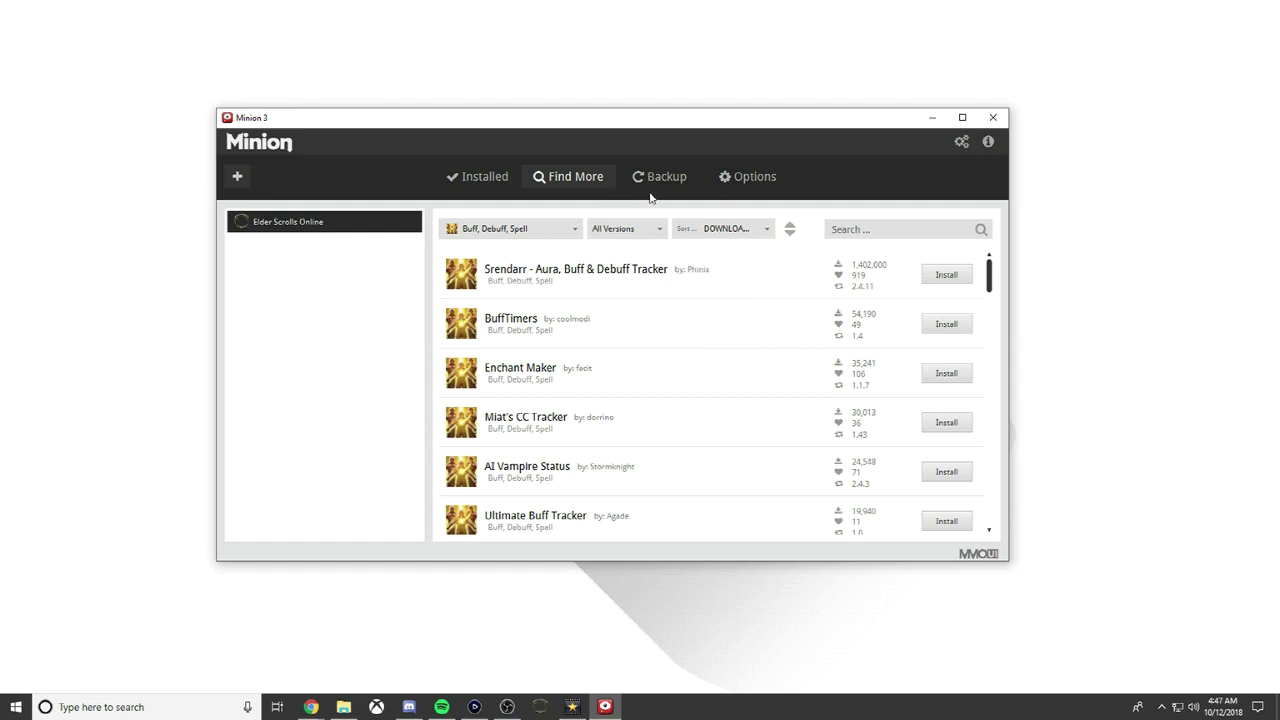
click(656, 189)
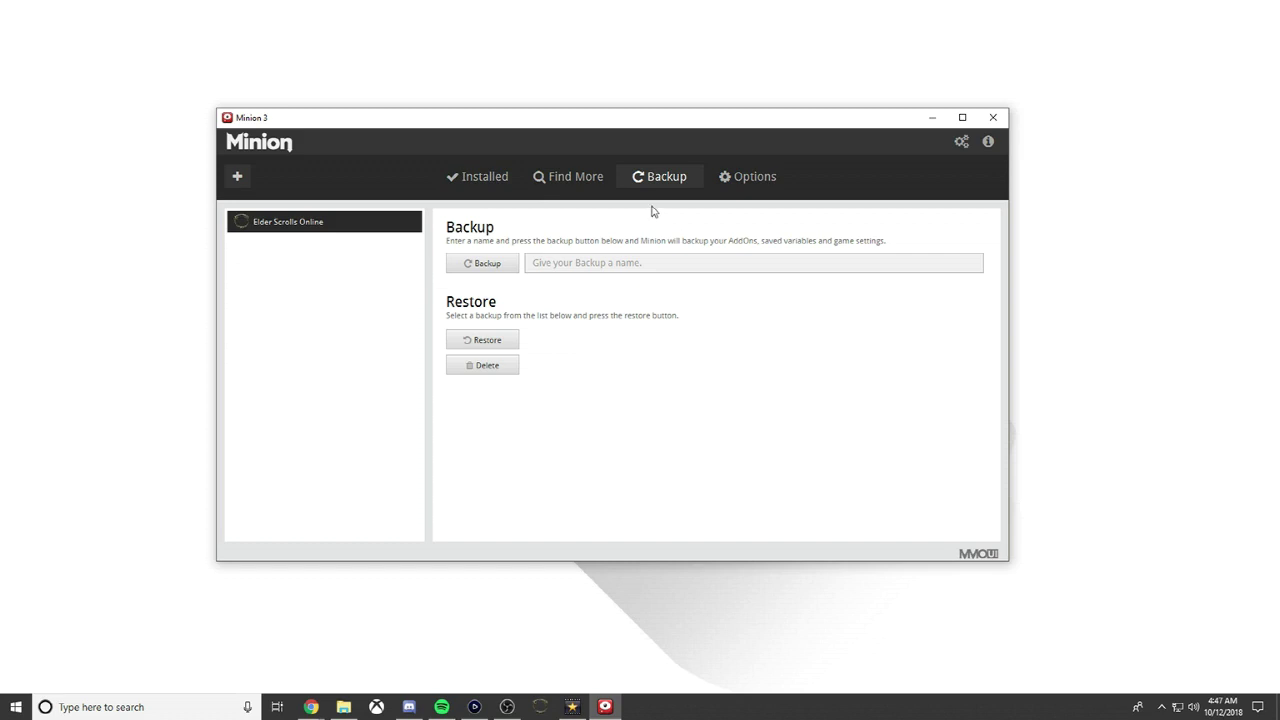
click(741, 188)
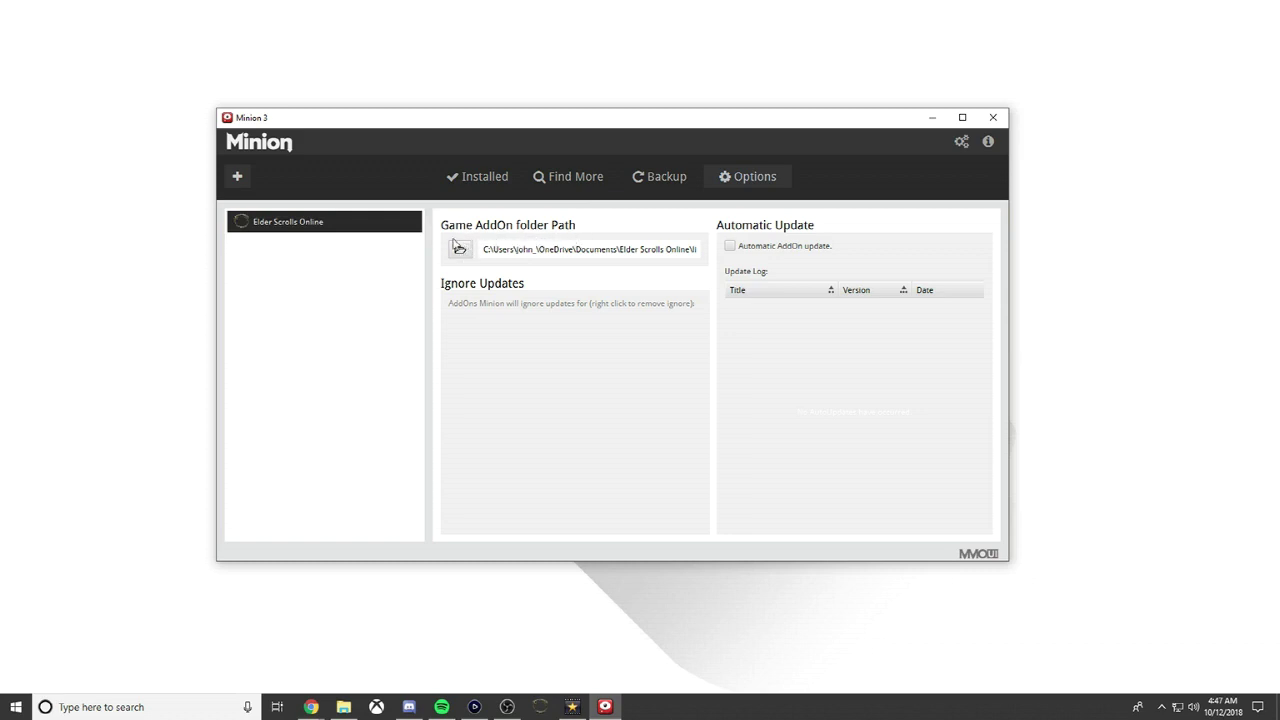
Switch between Minion's Find More page and the add-on settings page.
click(575, 184)
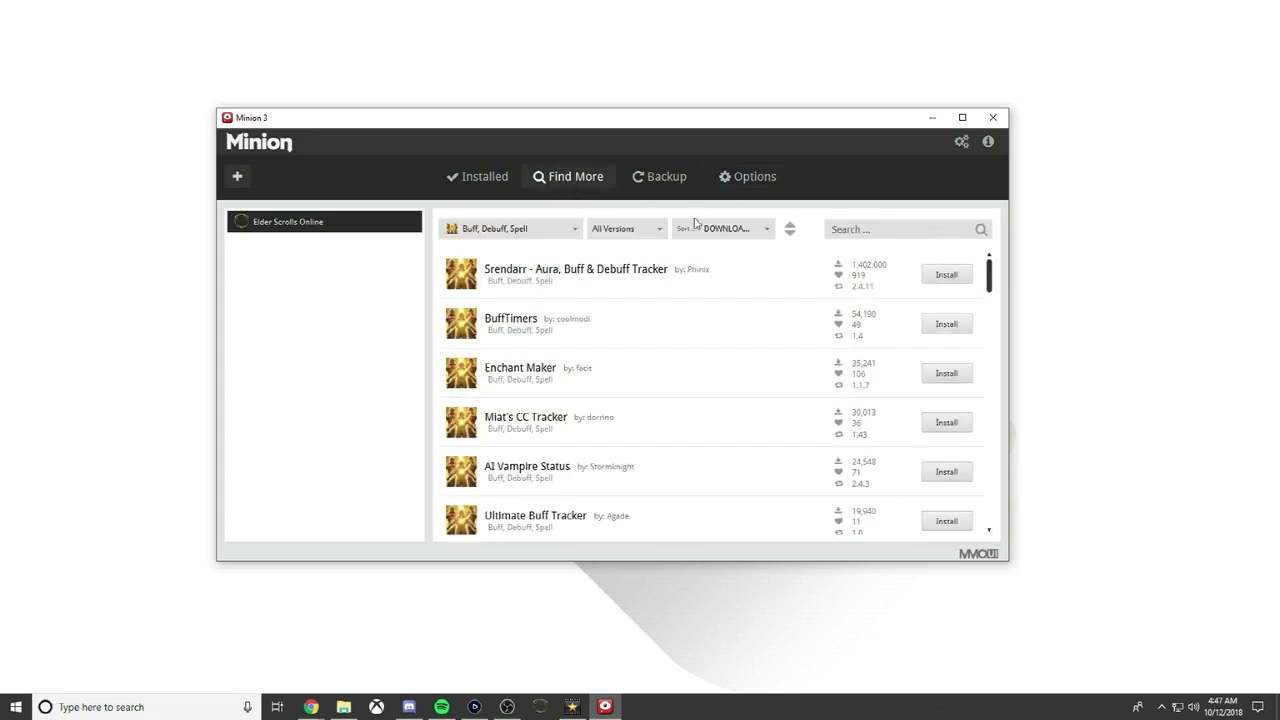
click(757, 180)
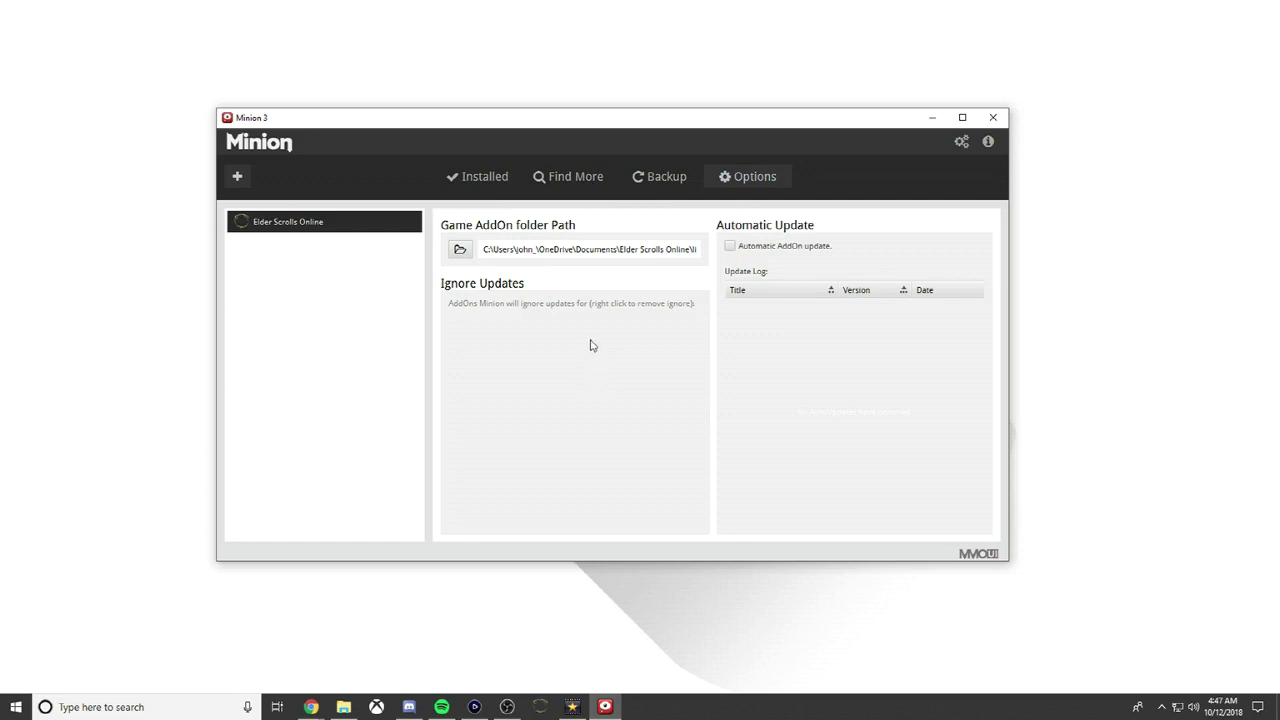
click(566, 177)
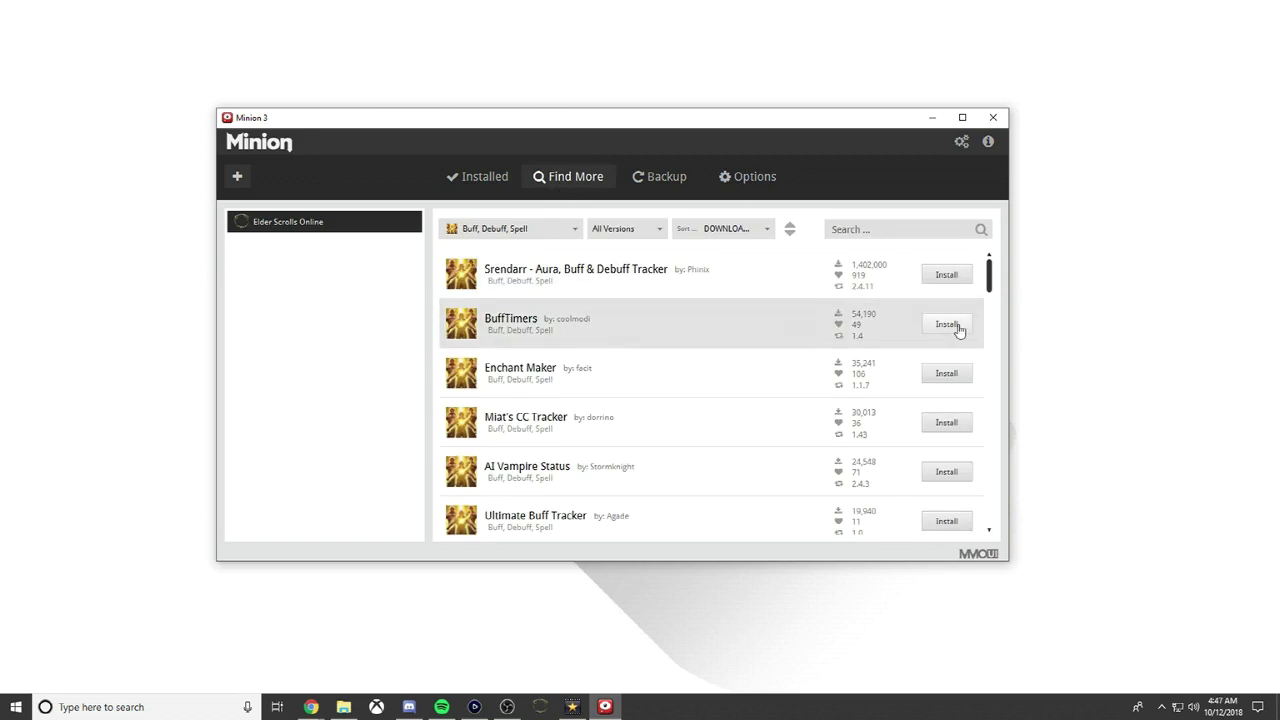
click(748, 177)
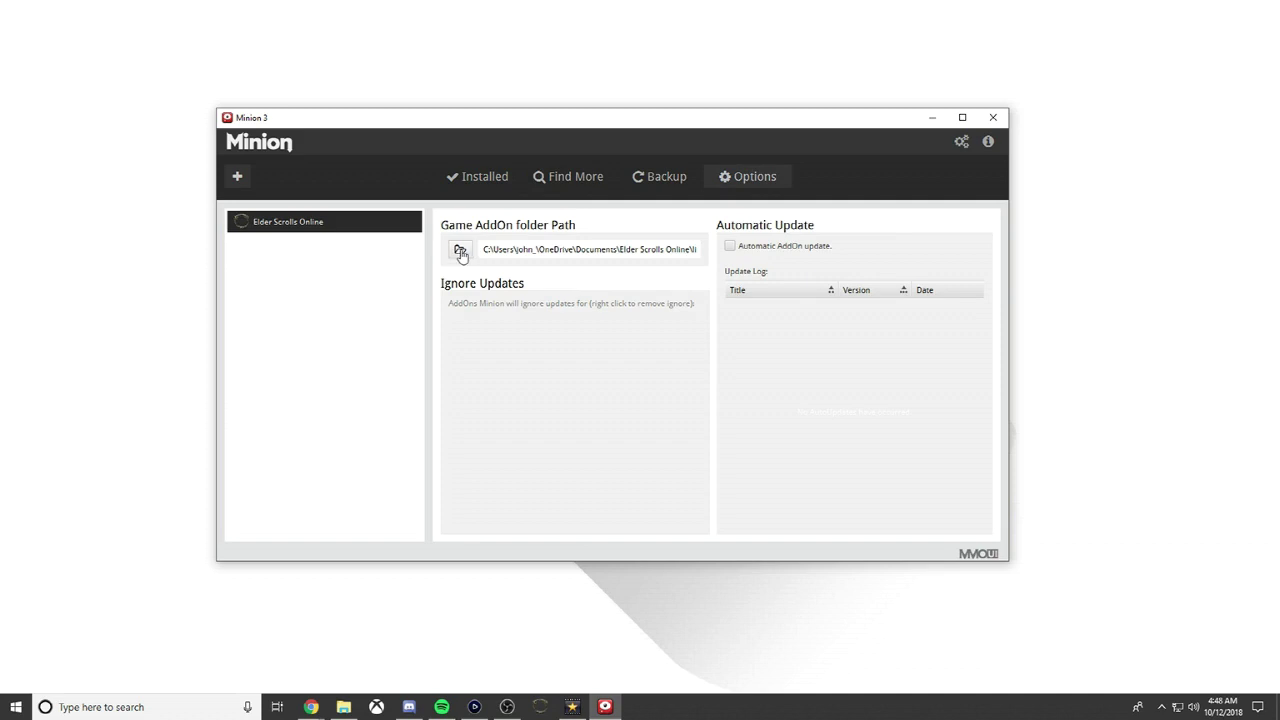
Choose Documents\Elder Scrolls Online\live\AddOns as the game add-on folder.
click(460, 251)
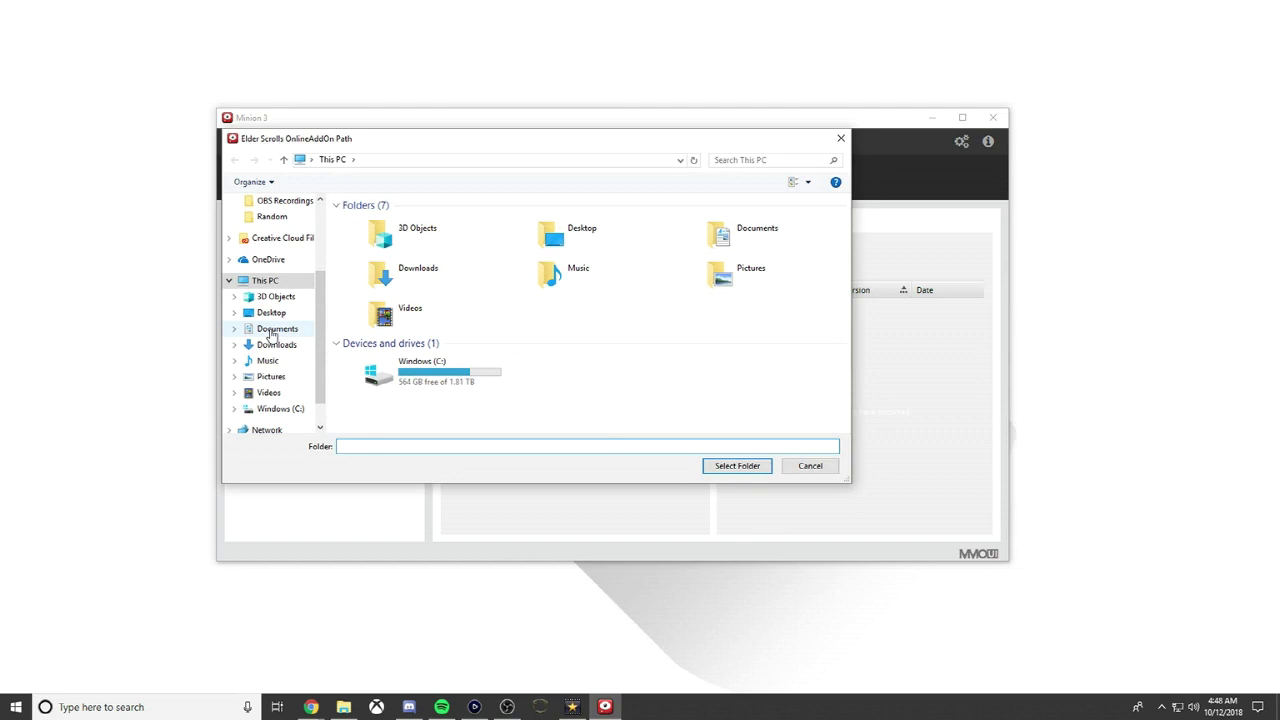
click(272, 333)
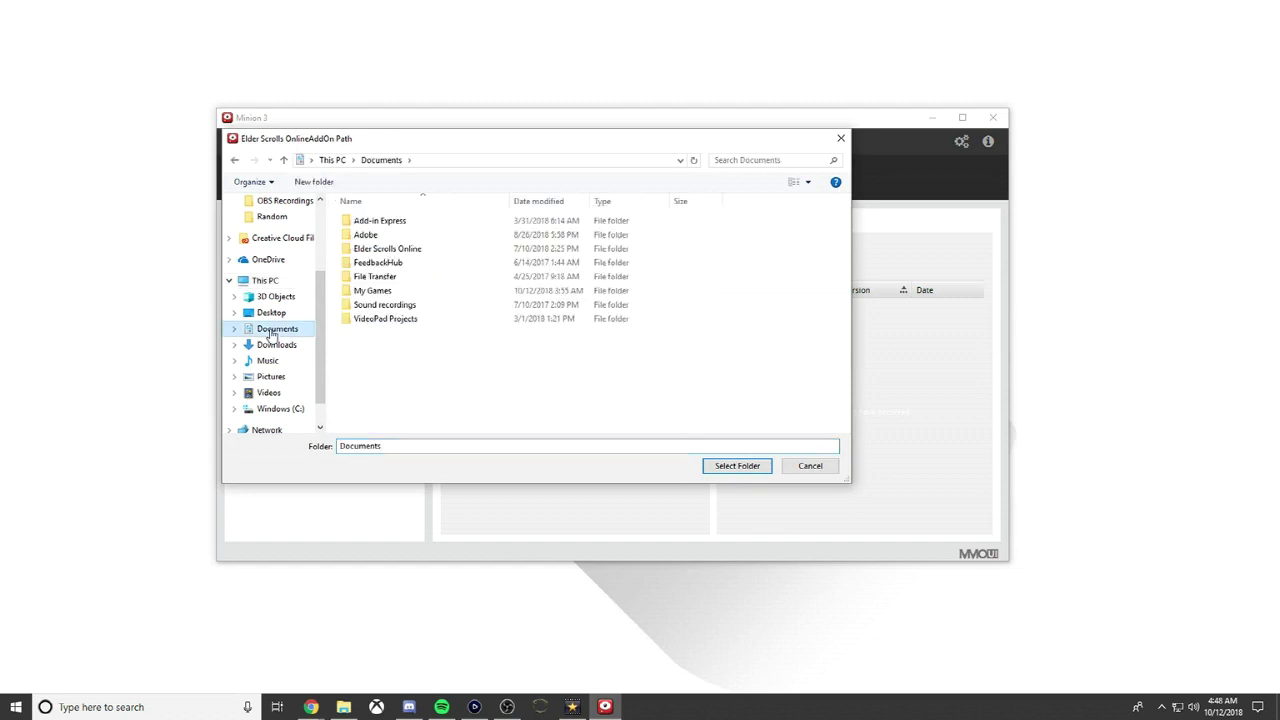
double_click(443, 254)
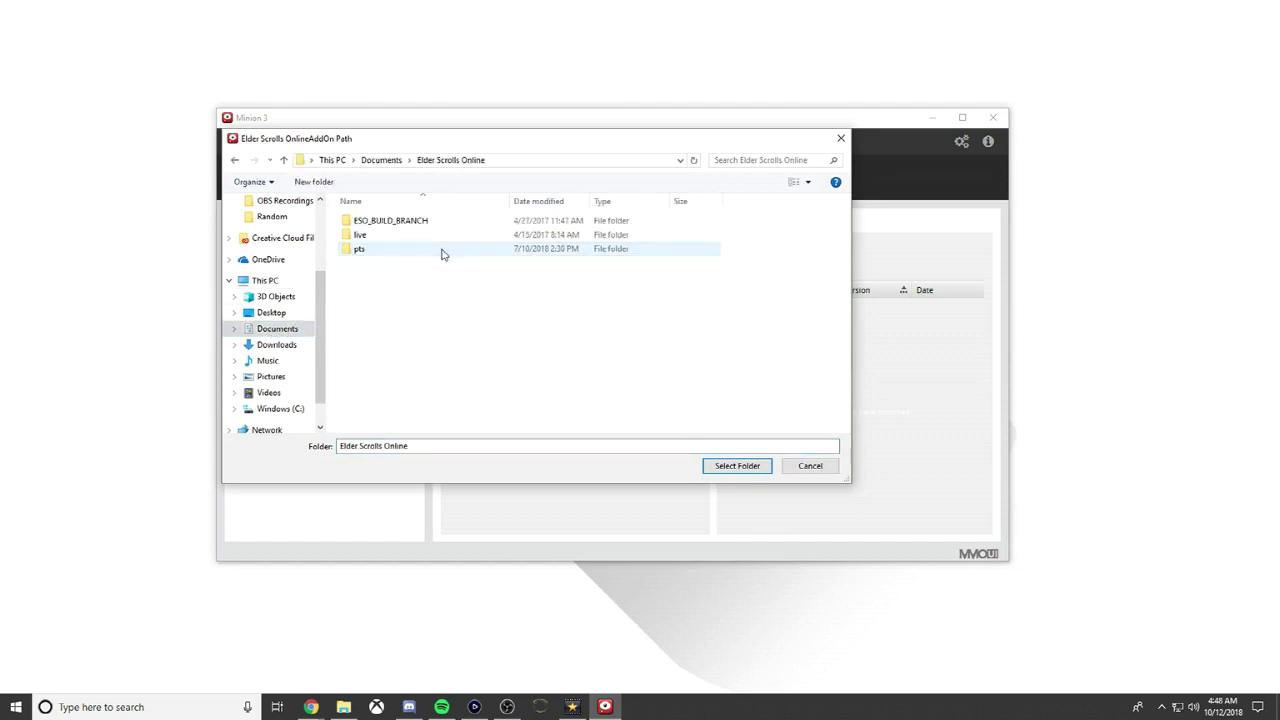
double_click(382, 242)
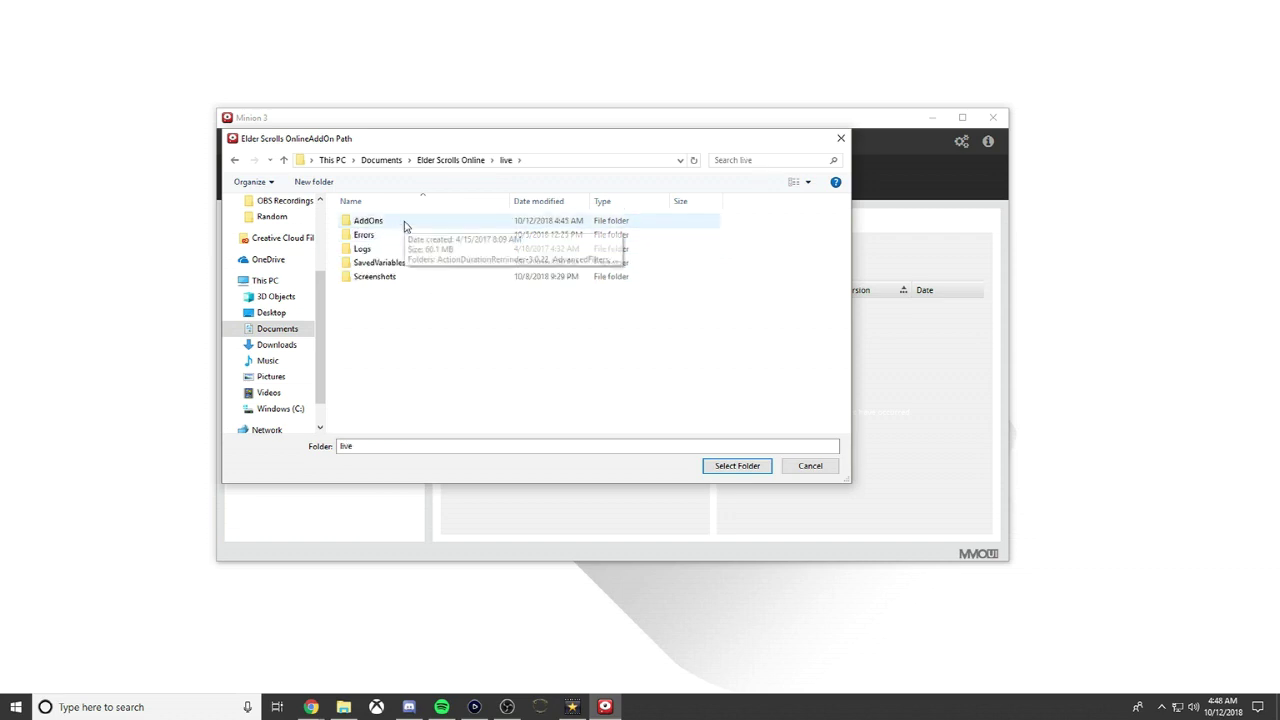
double_click(405, 224)
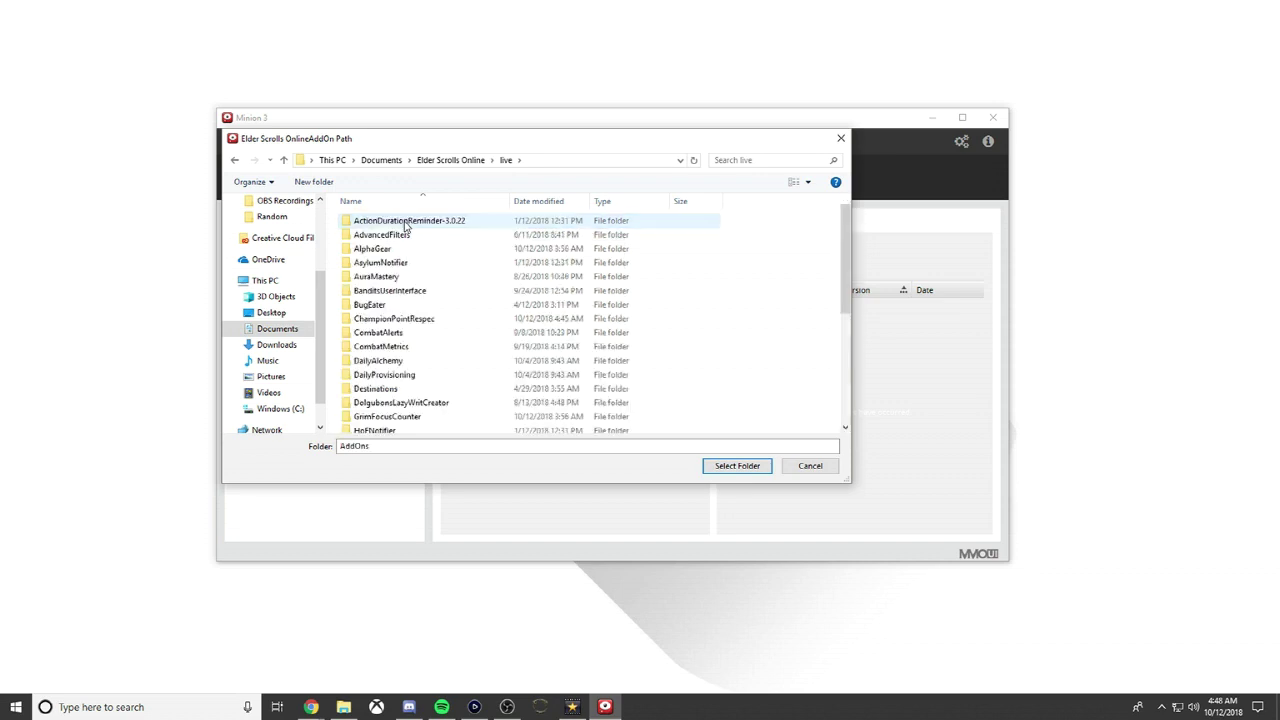
click(717, 470)
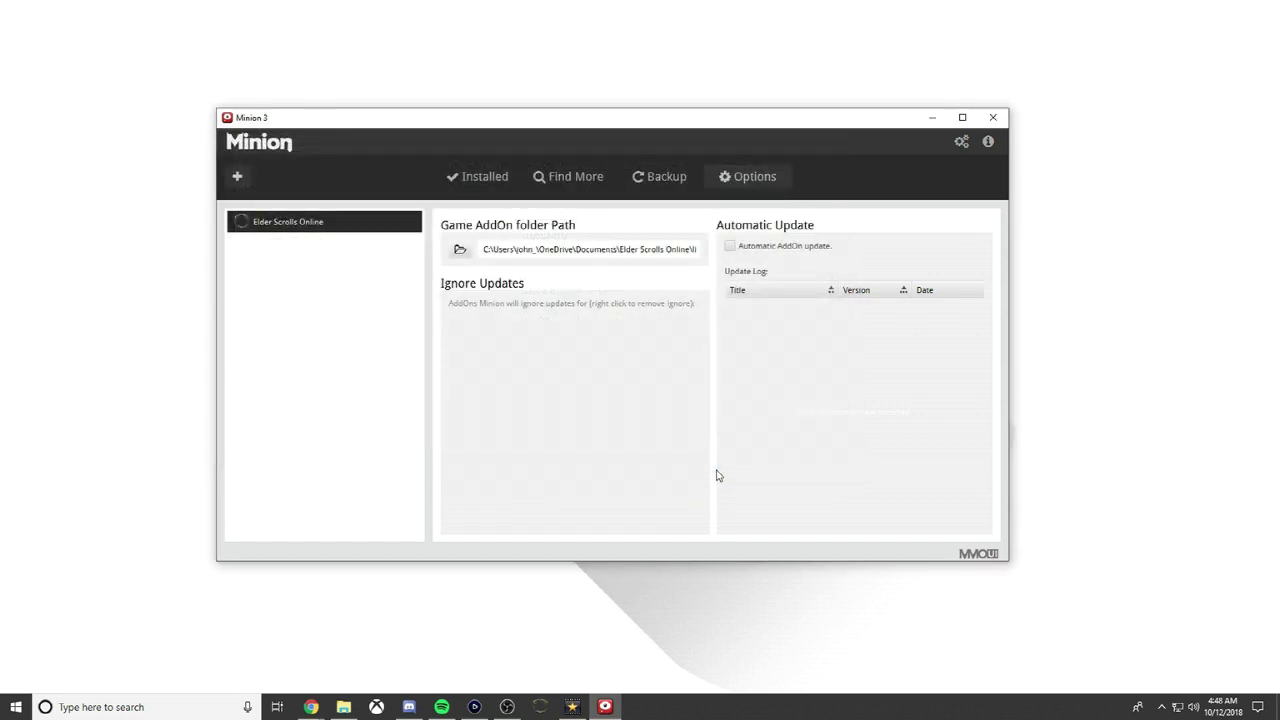
Place Minion's Find More page top-left and browse File Explorer to Documents\Elder Scrolls Online\live.
click(568, 180)
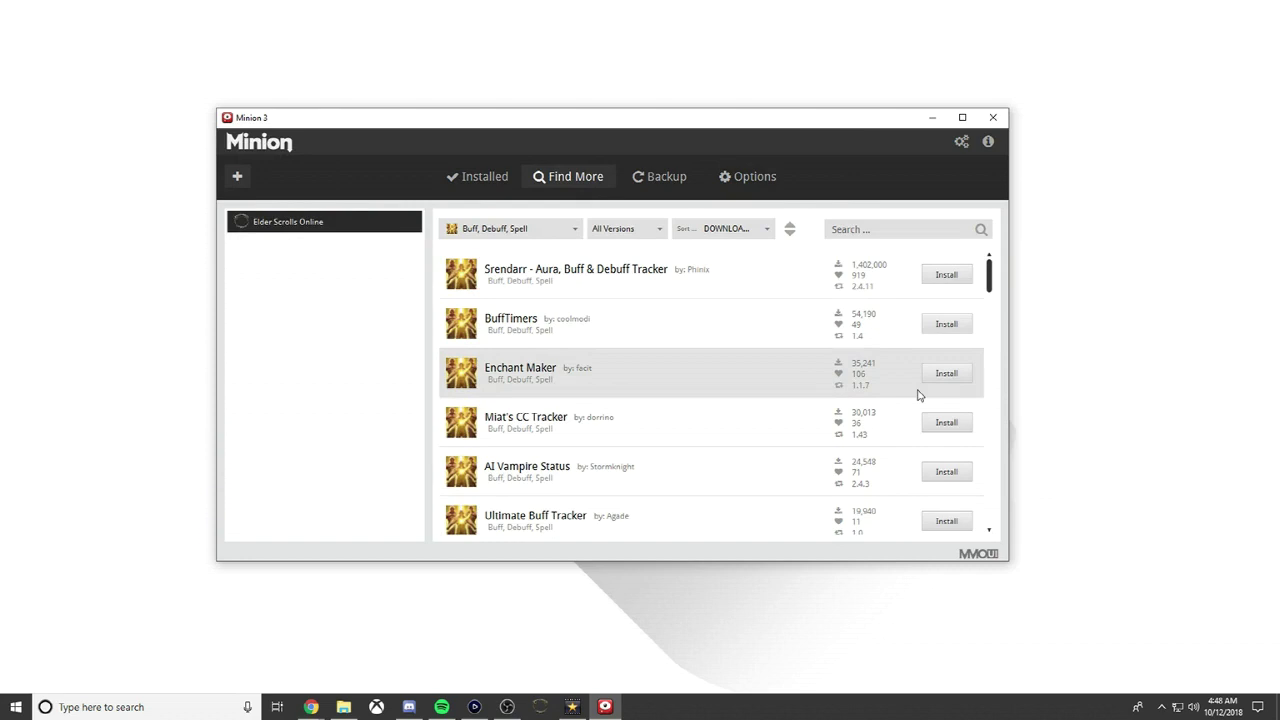
drag(651, 128, 440, 22)
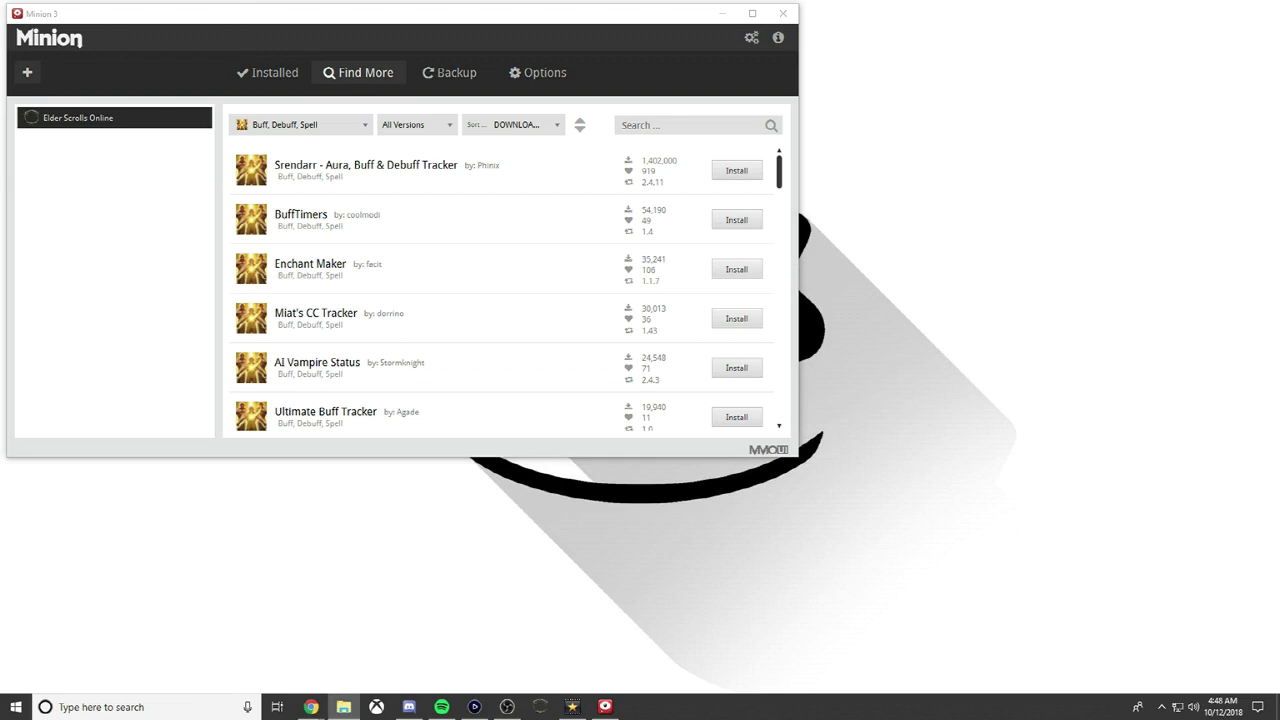
click(343, 707)
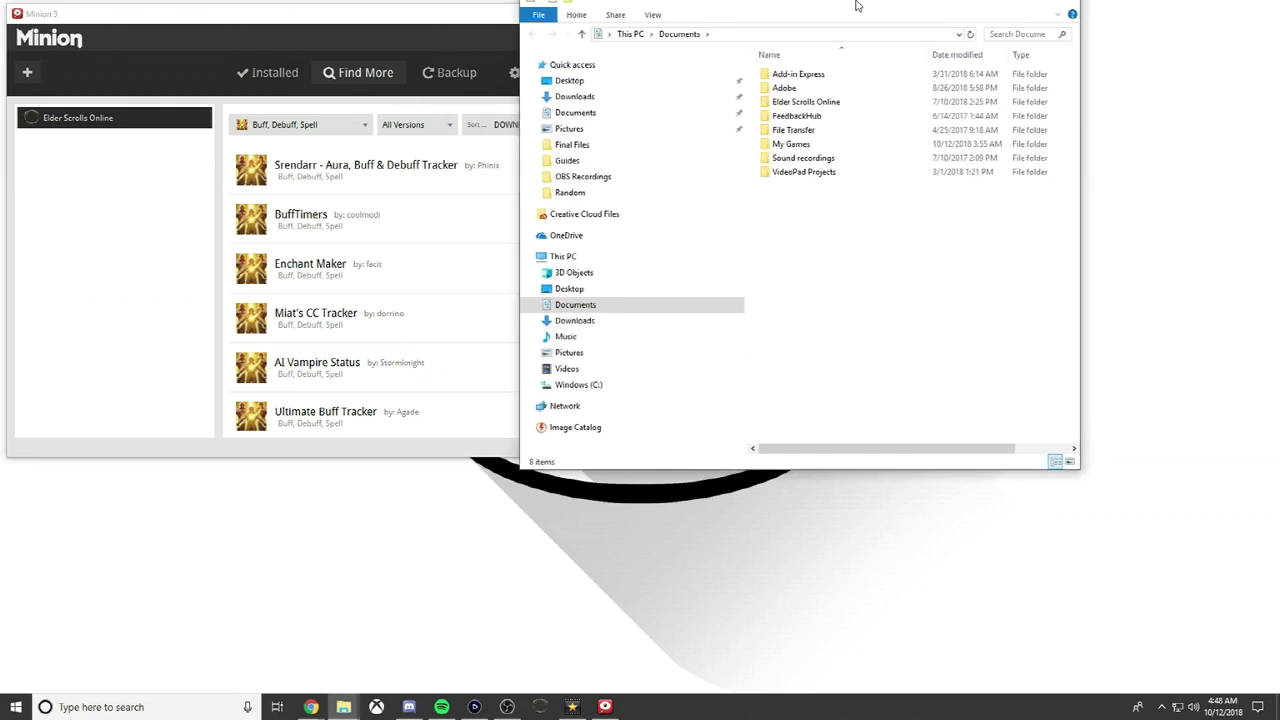
drag(857, 6, 995, 213)
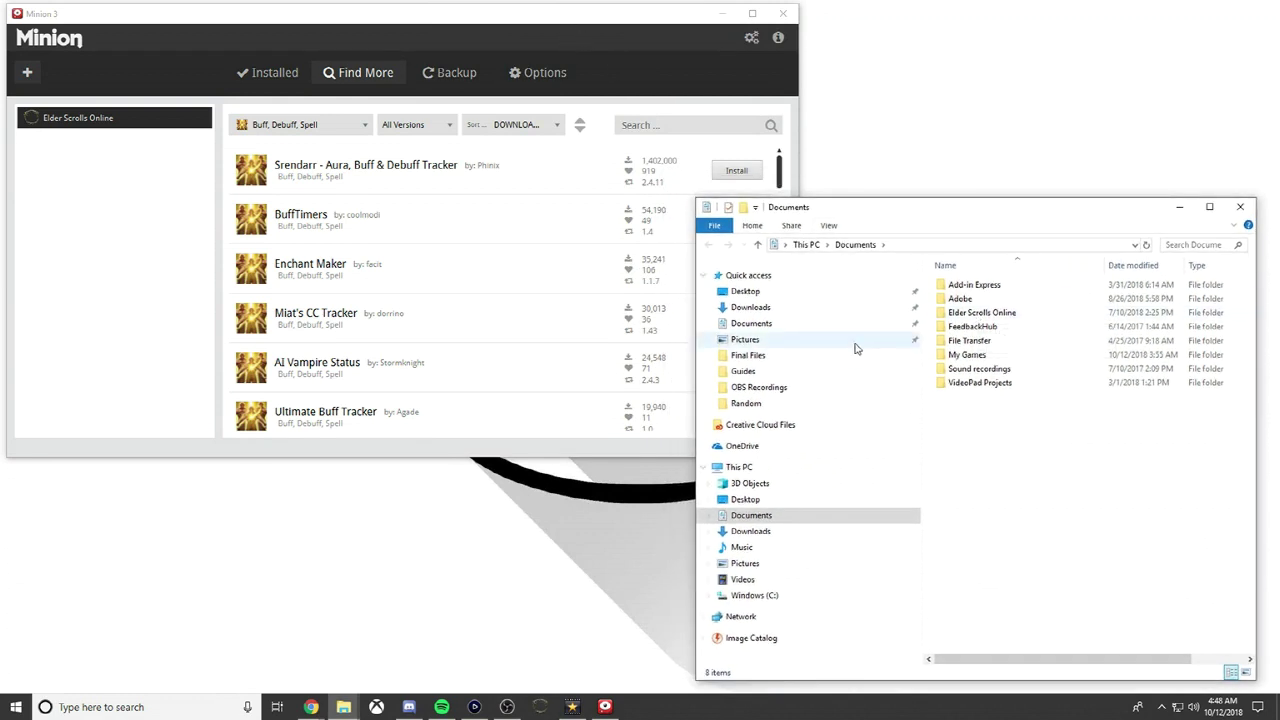
double_click(1012, 313)
double_click(988, 300)
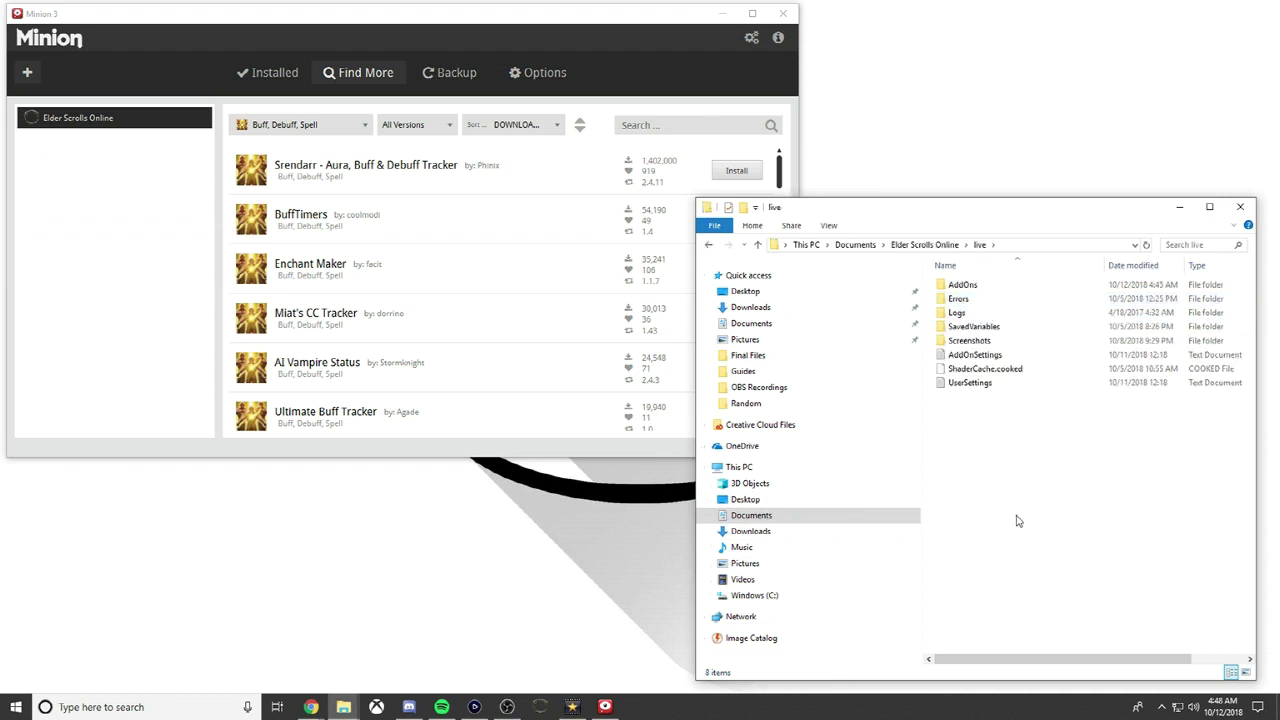
Open the live AddOns folder, set Minion's category to Any, and install HarvestMap.
double_click(1010, 286)
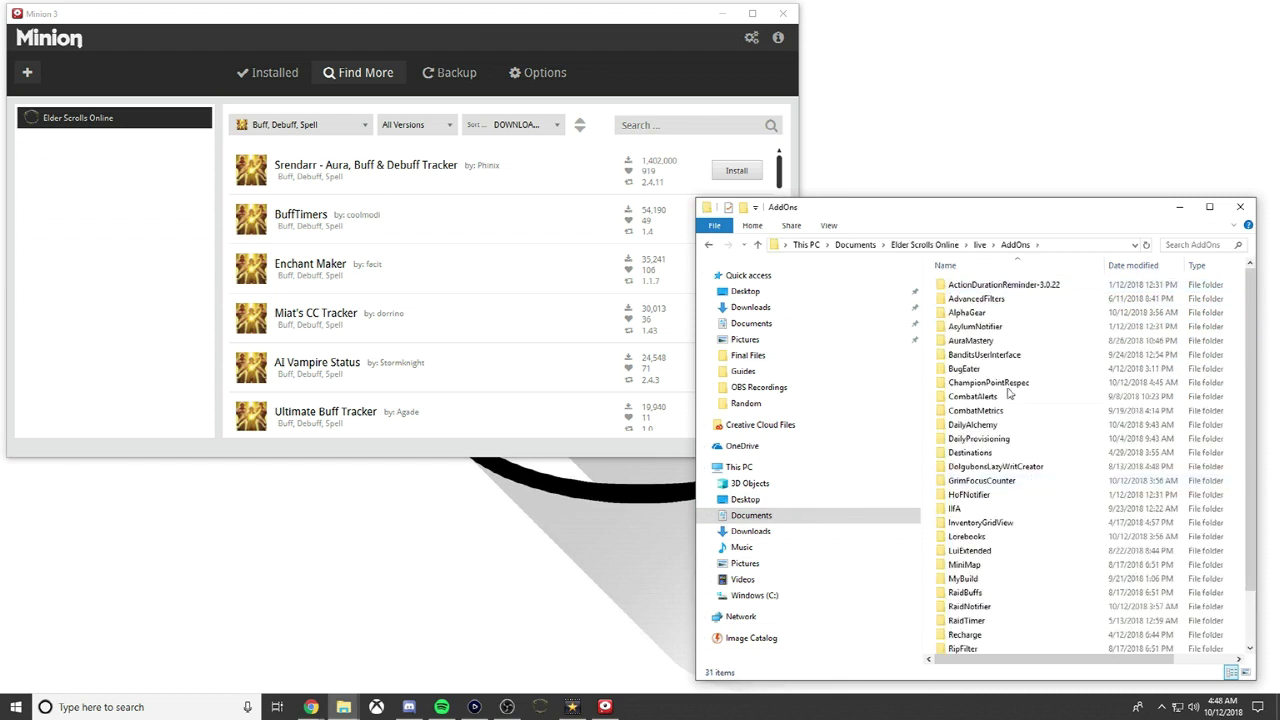
click(300, 124)
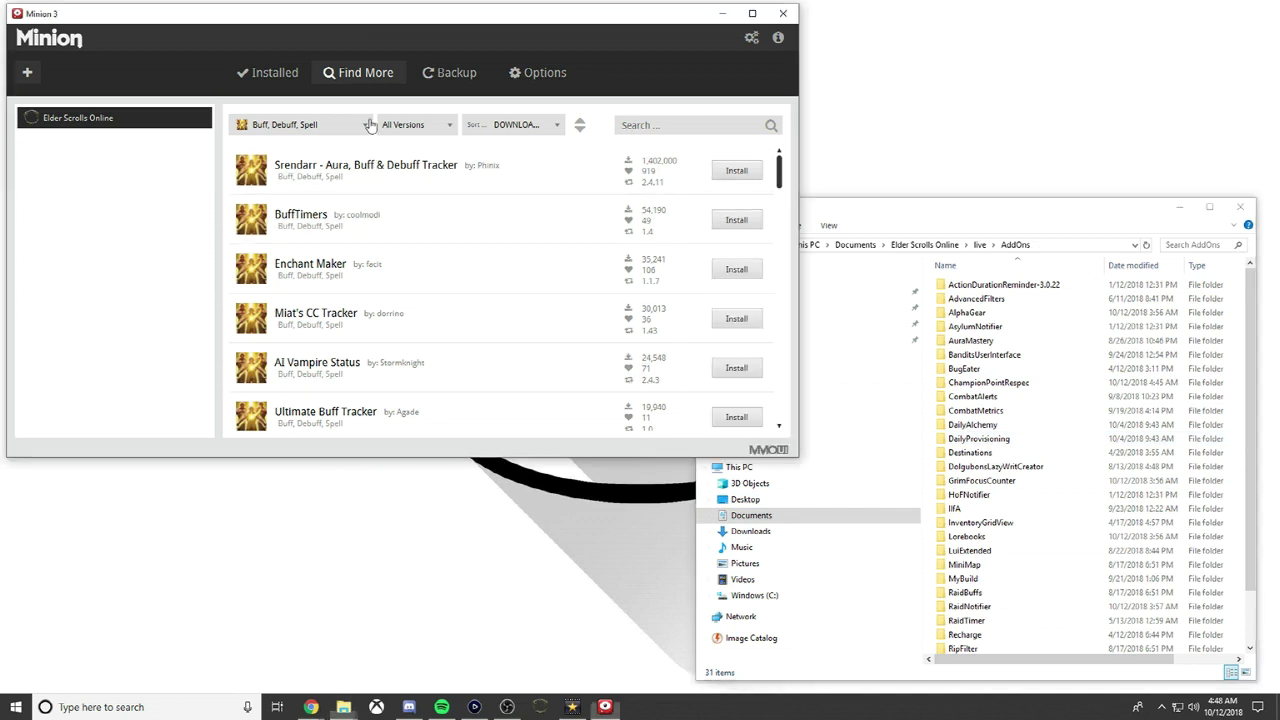
click(300, 150)
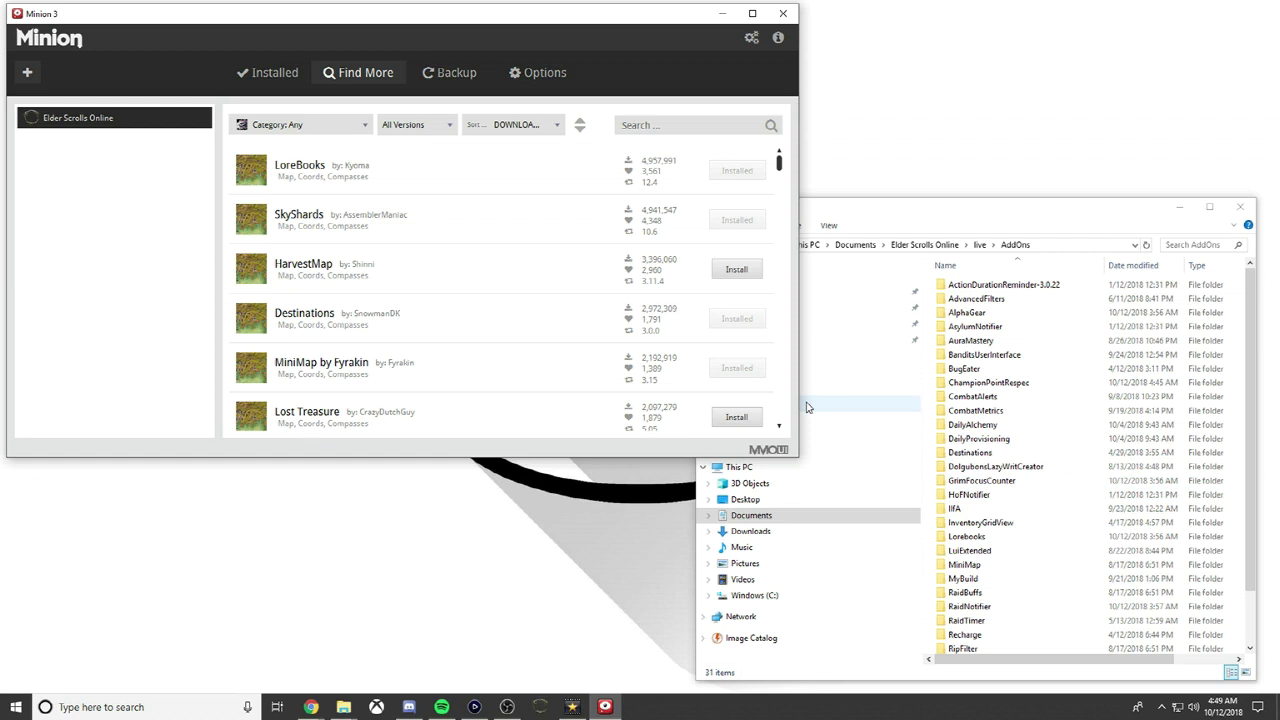
click(726, 272)
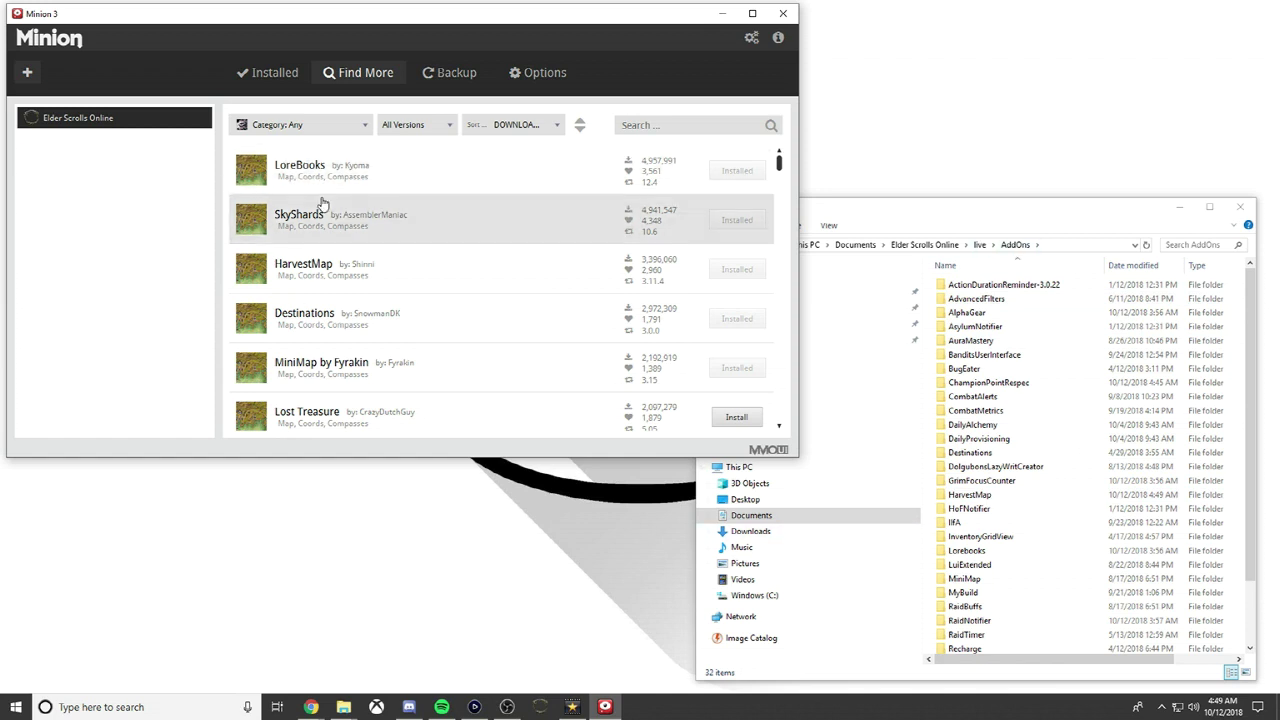
click(276, 80)
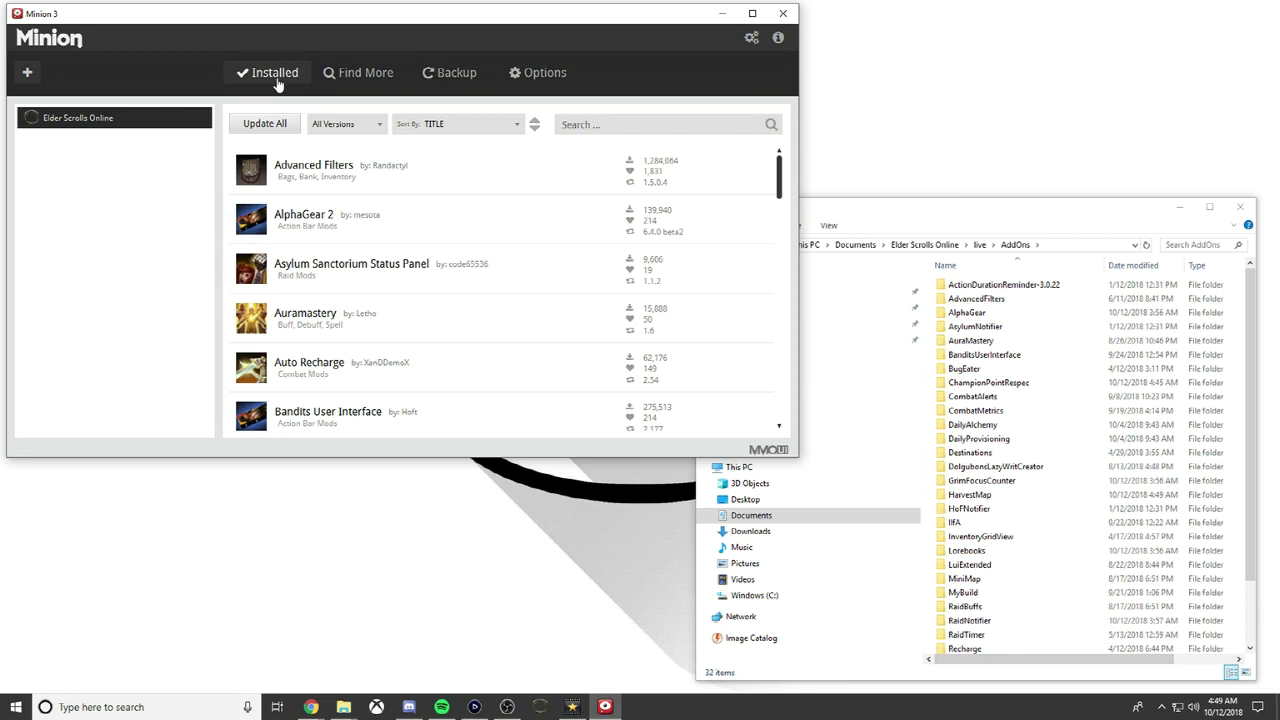
scroll(457, 380, down, 2)
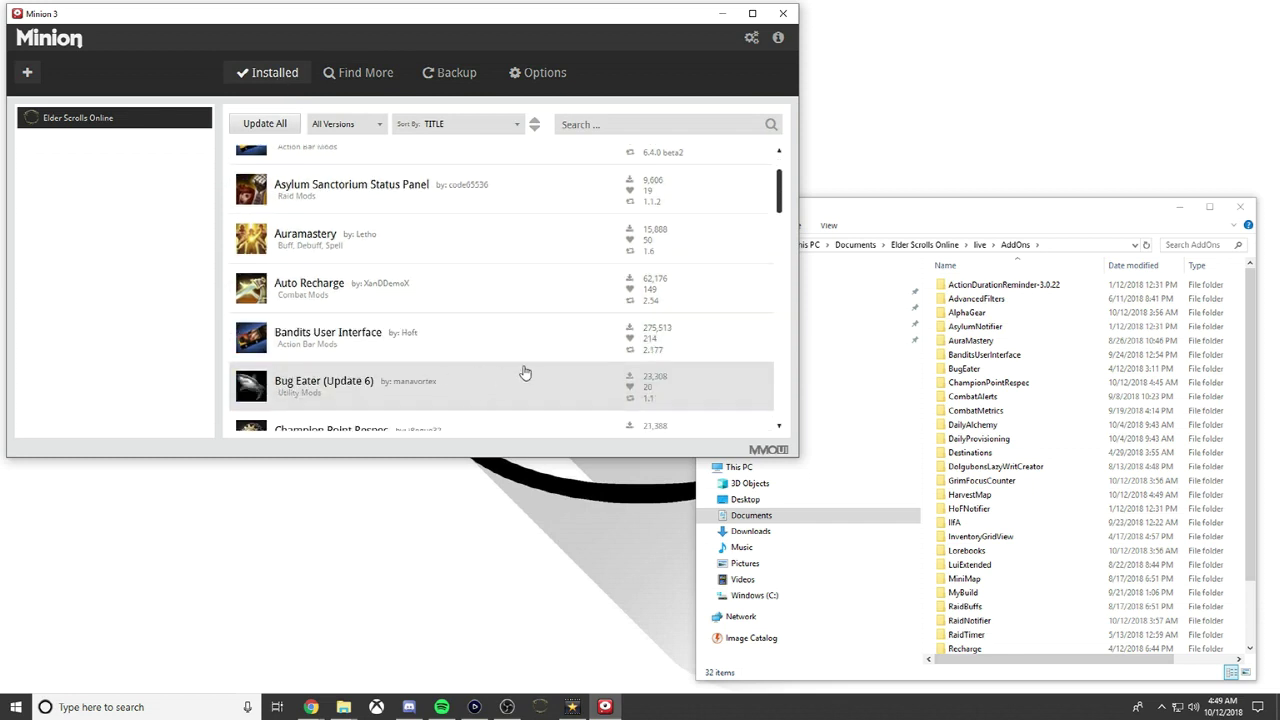
click(348, 73)
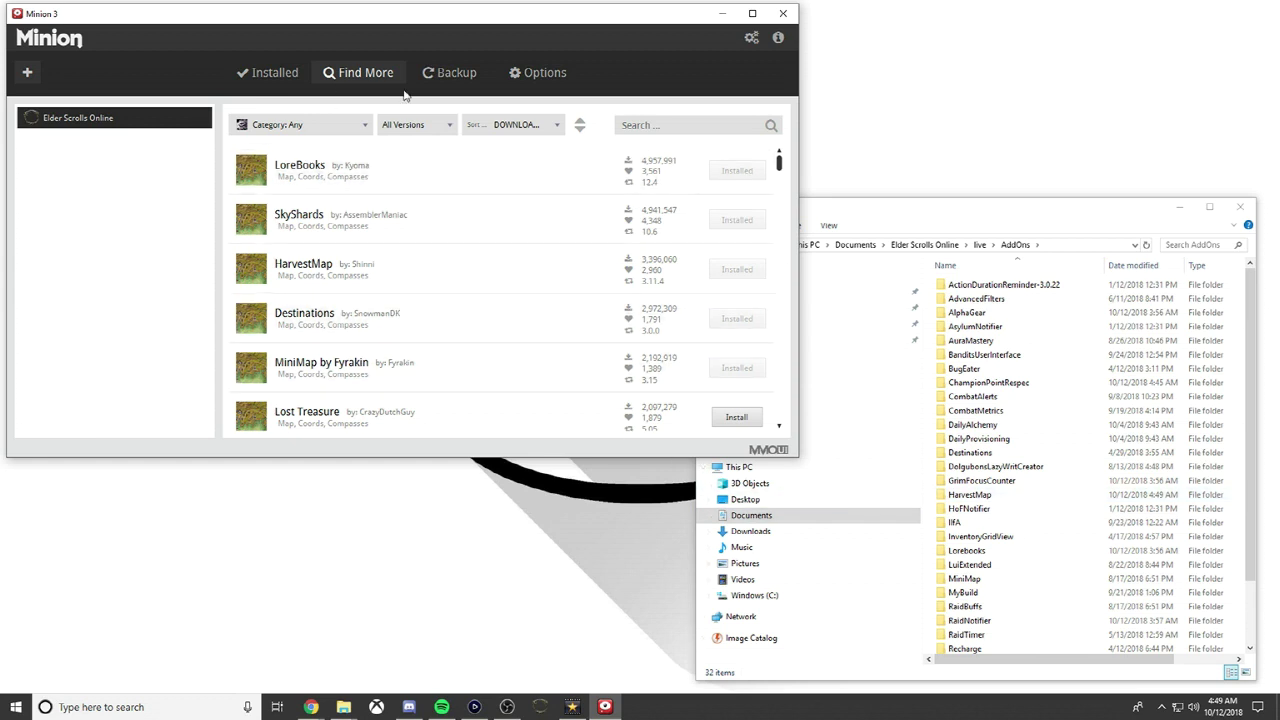
click(283, 76)
scroll(565, 305, up, 2)
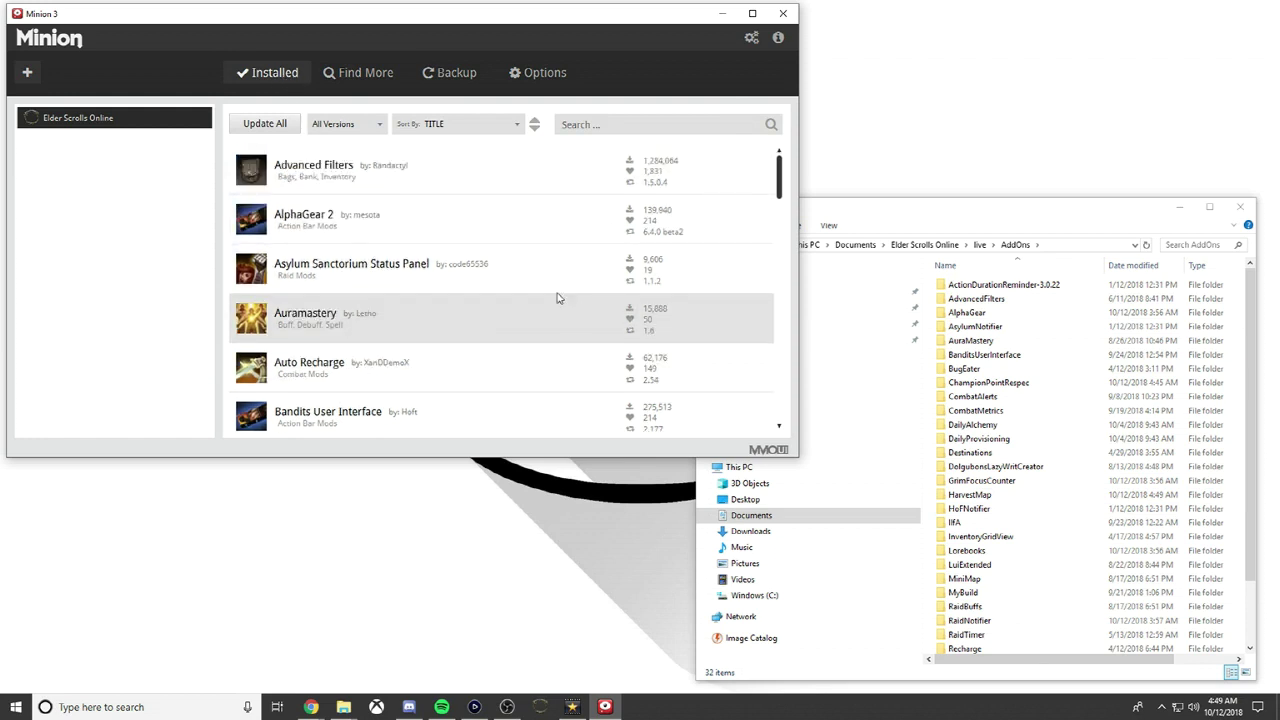
click(620, 128)
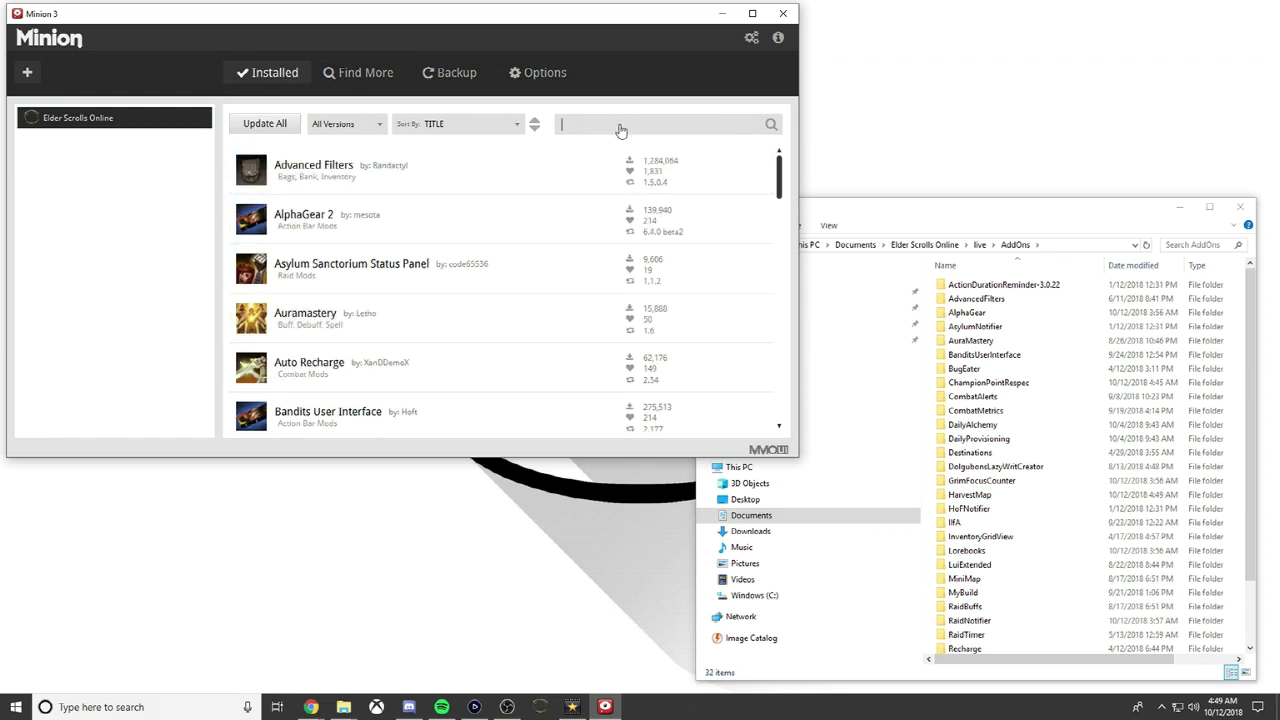
Search 'har', uninstall HarvestMap confirming Delete, then clear the search.
text(harv)
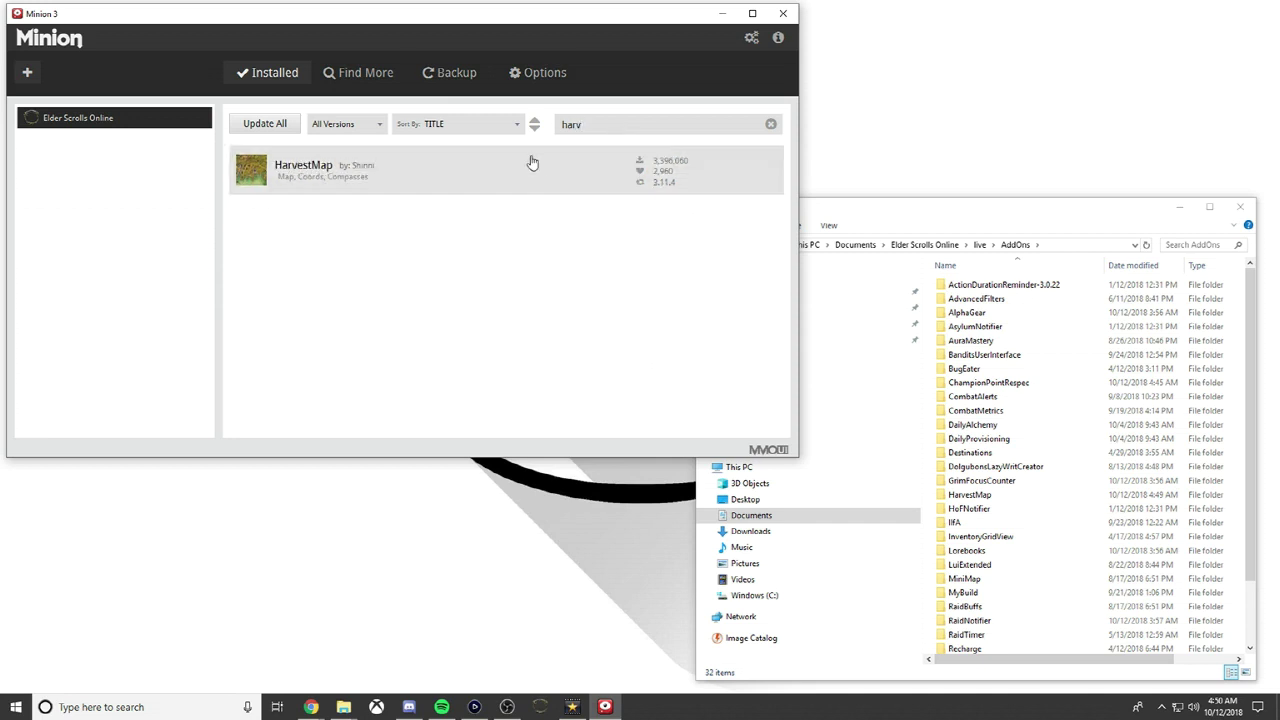
right_click(512, 190)
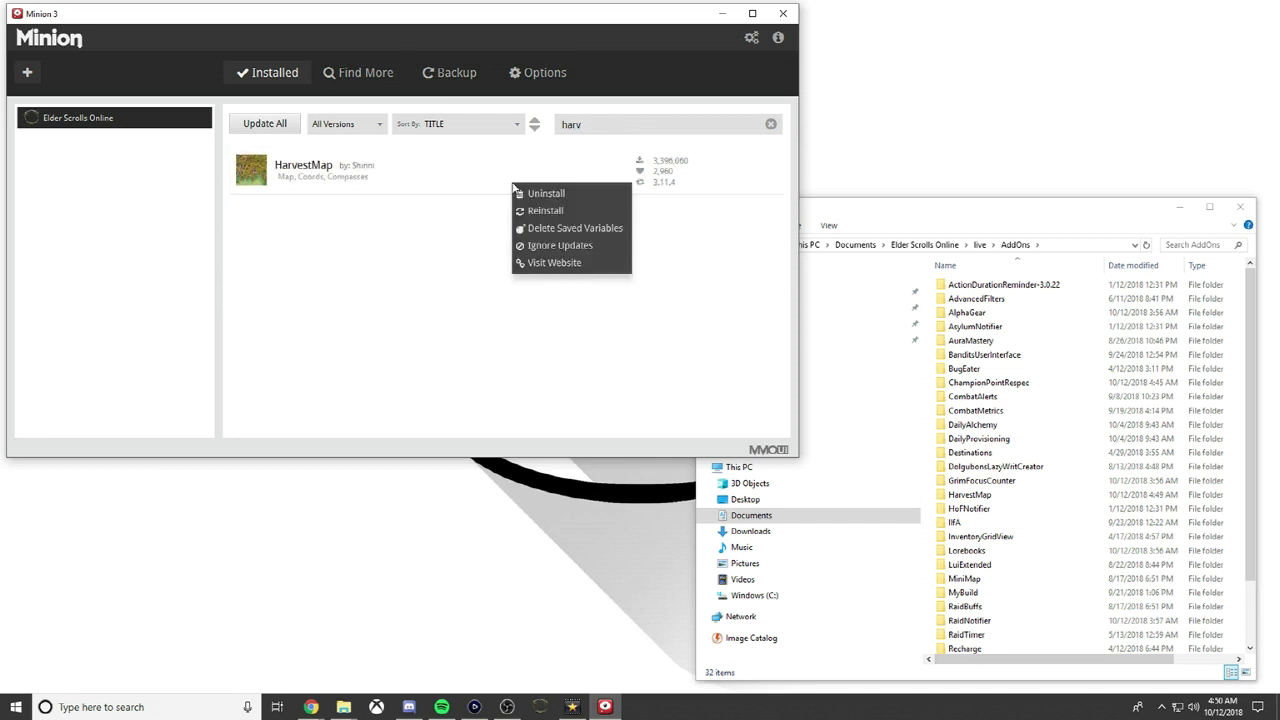
click(542, 194)
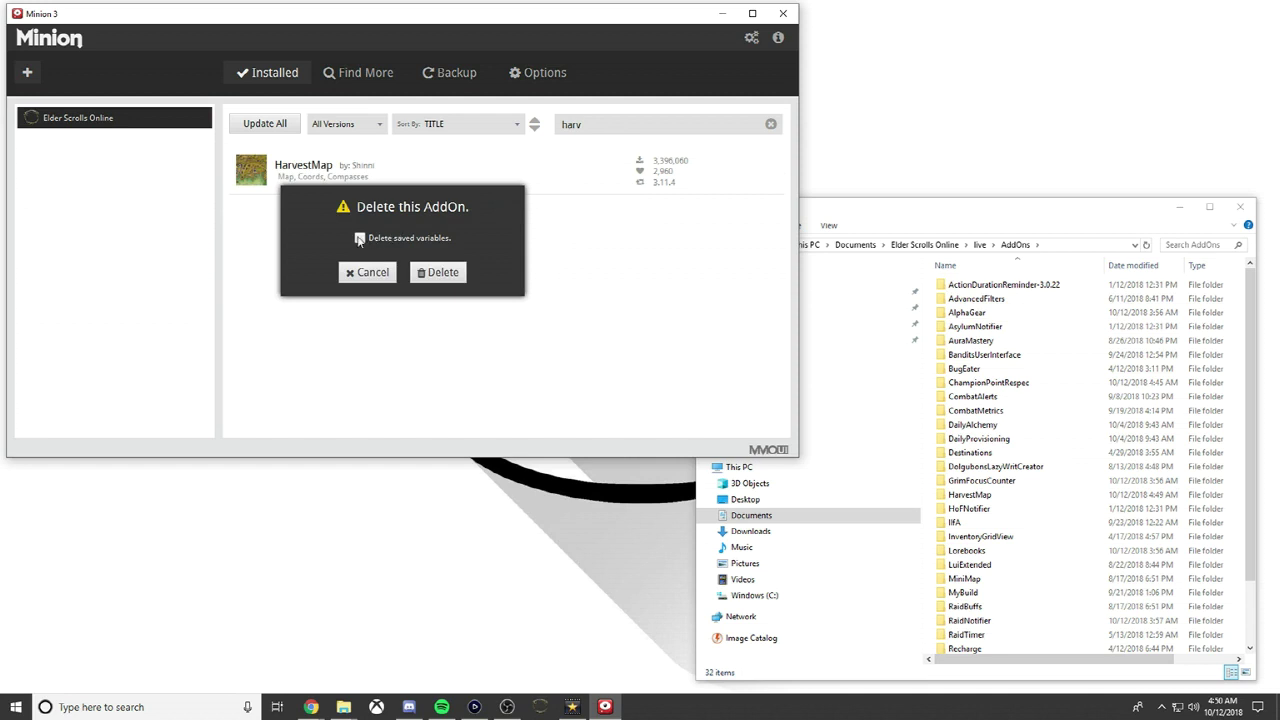
click(440, 272)
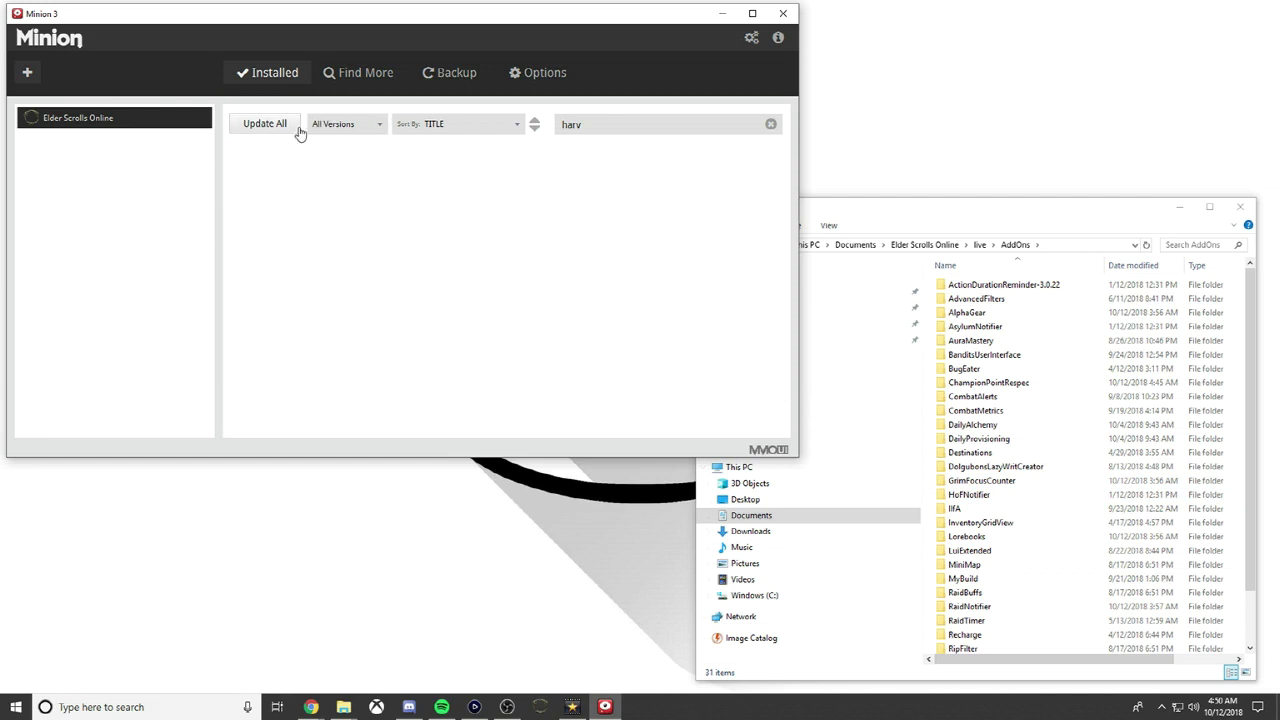
click(770, 124)
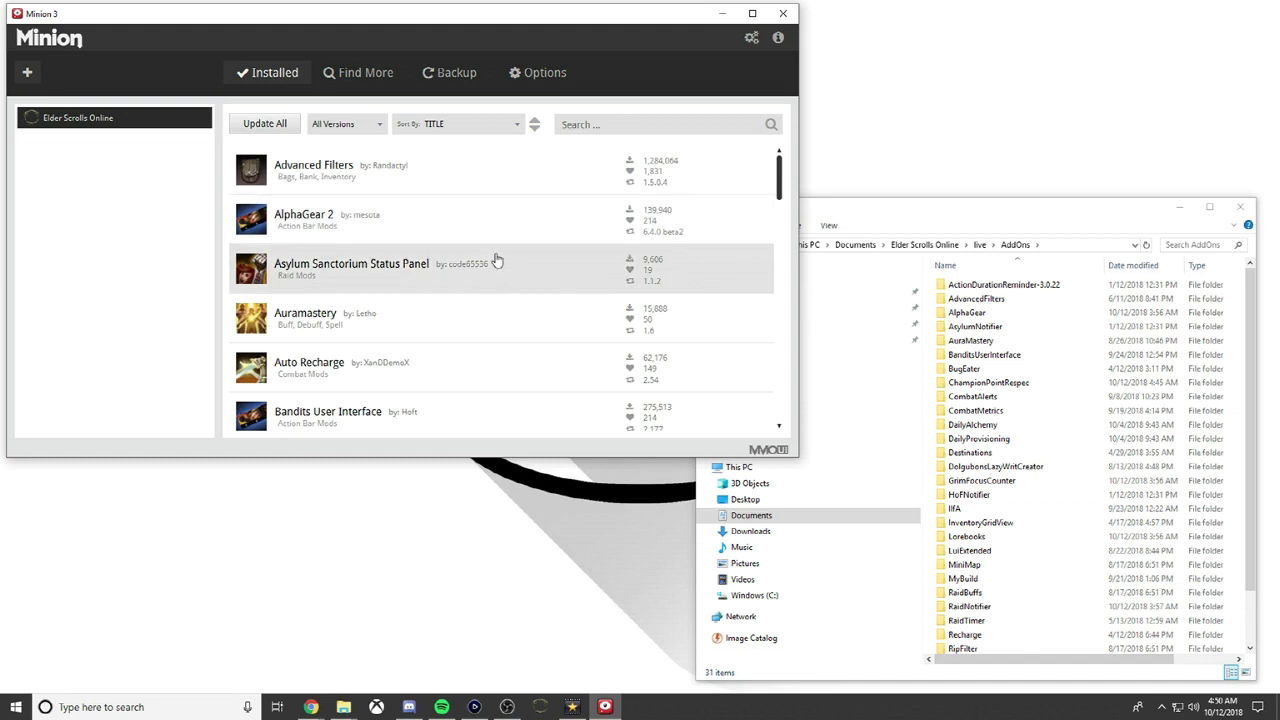
Move Minion toward the centre, close File Explorer, and launch another program from the taskbar.
drag(408, 25, 586, 123)
click(1240, 207)
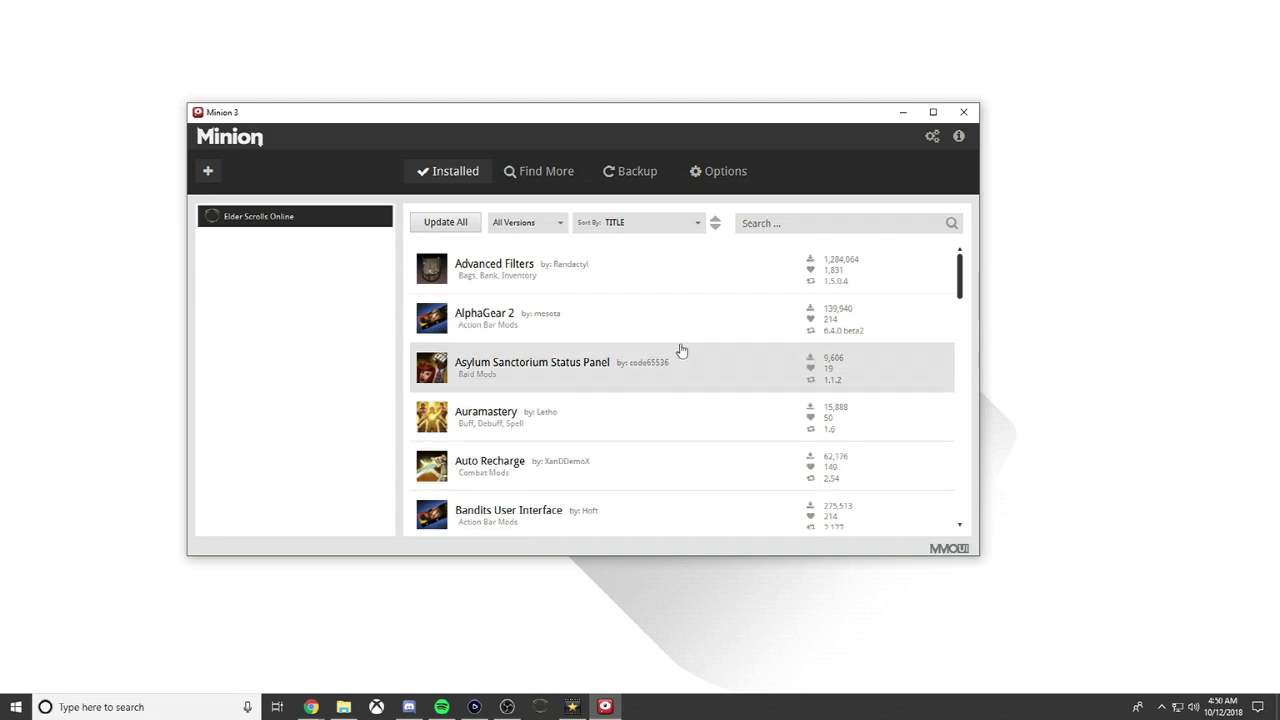
click(537, 706)
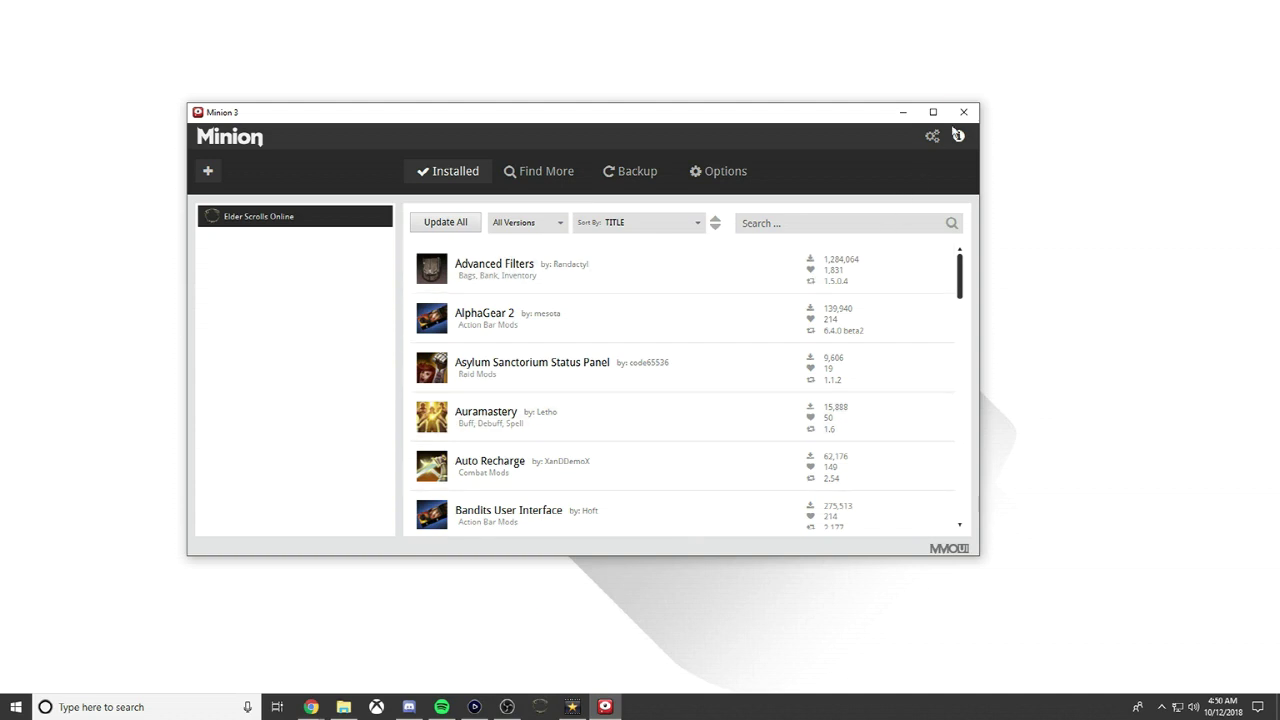
click(733, 176)
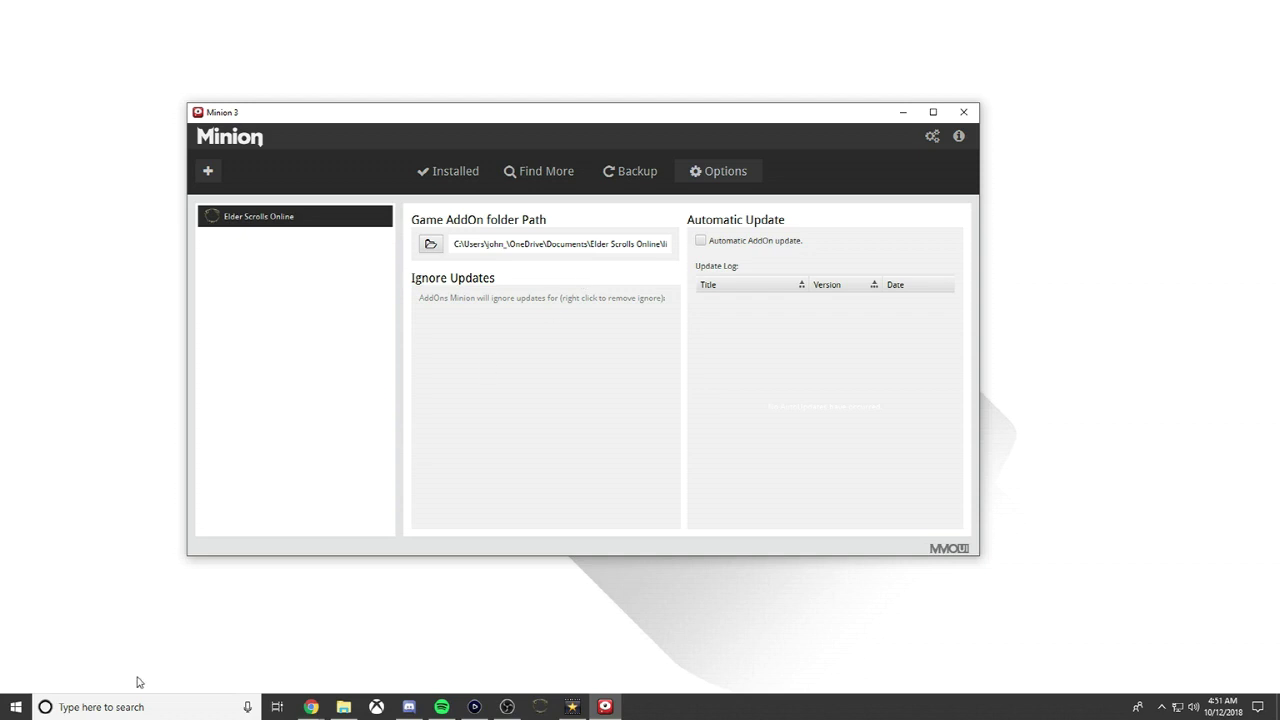
click(118, 707)
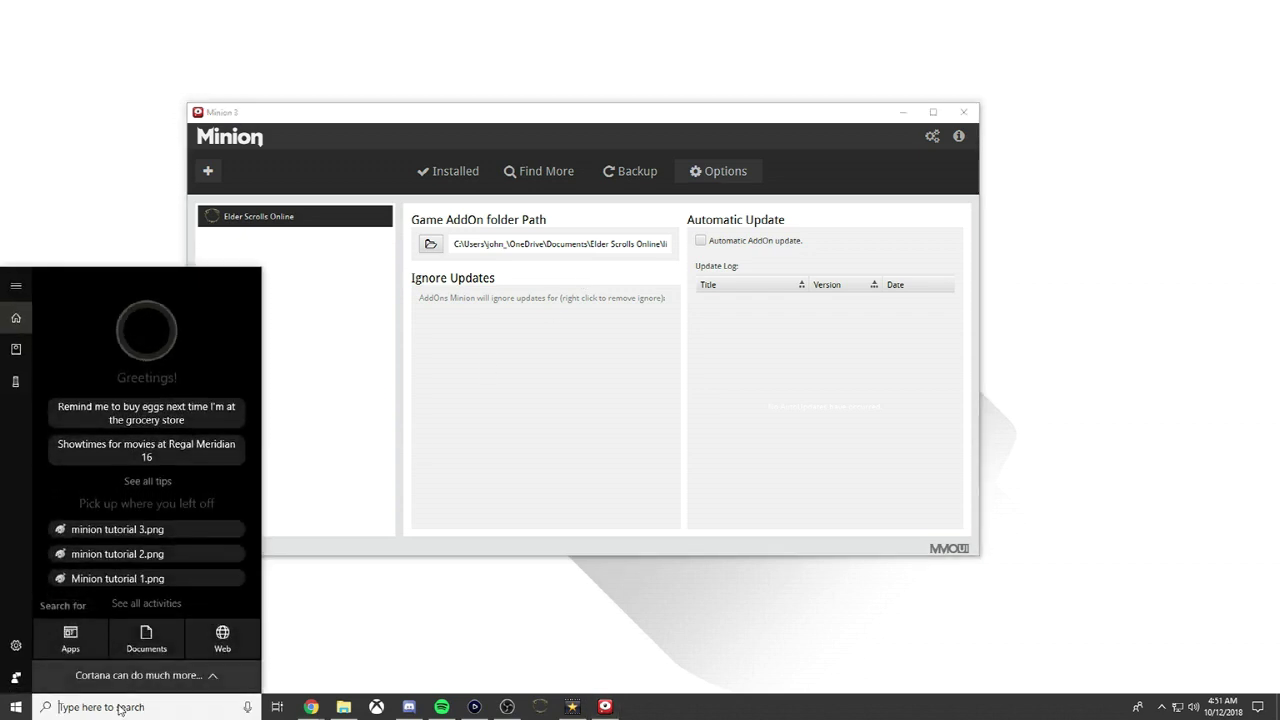
text(live)
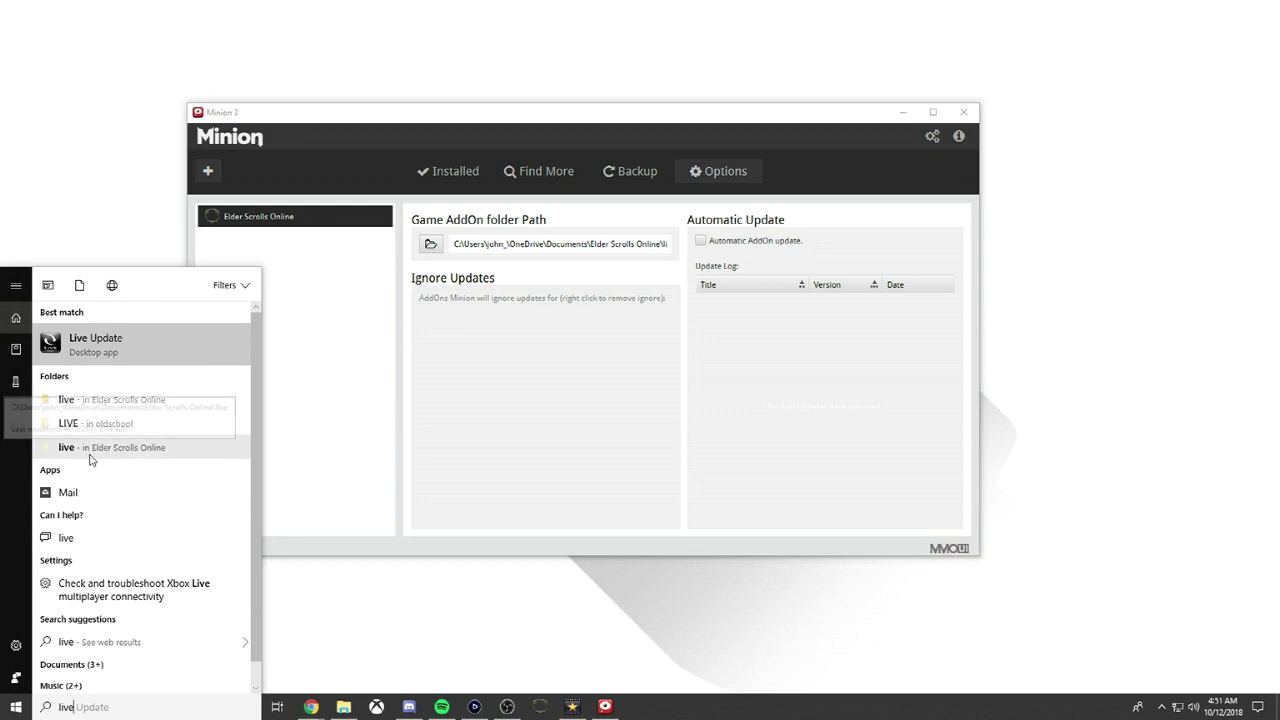
click(133, 453)
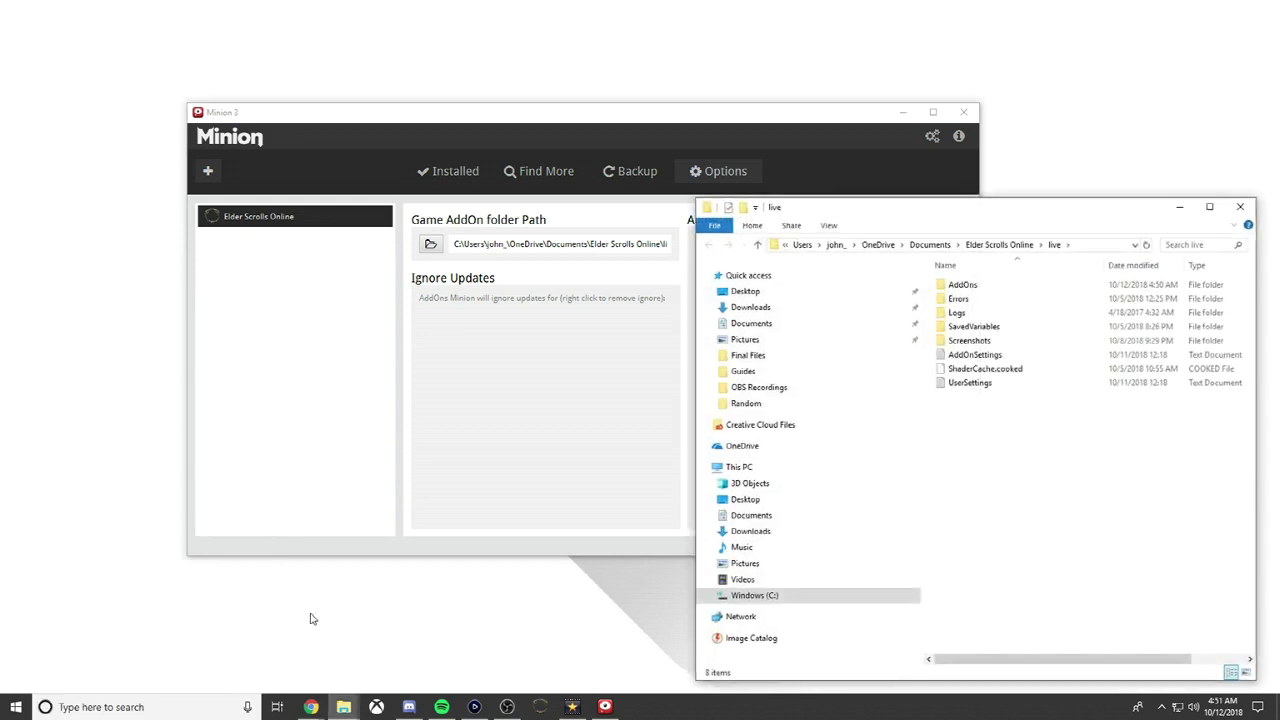
double_click(982, 292)
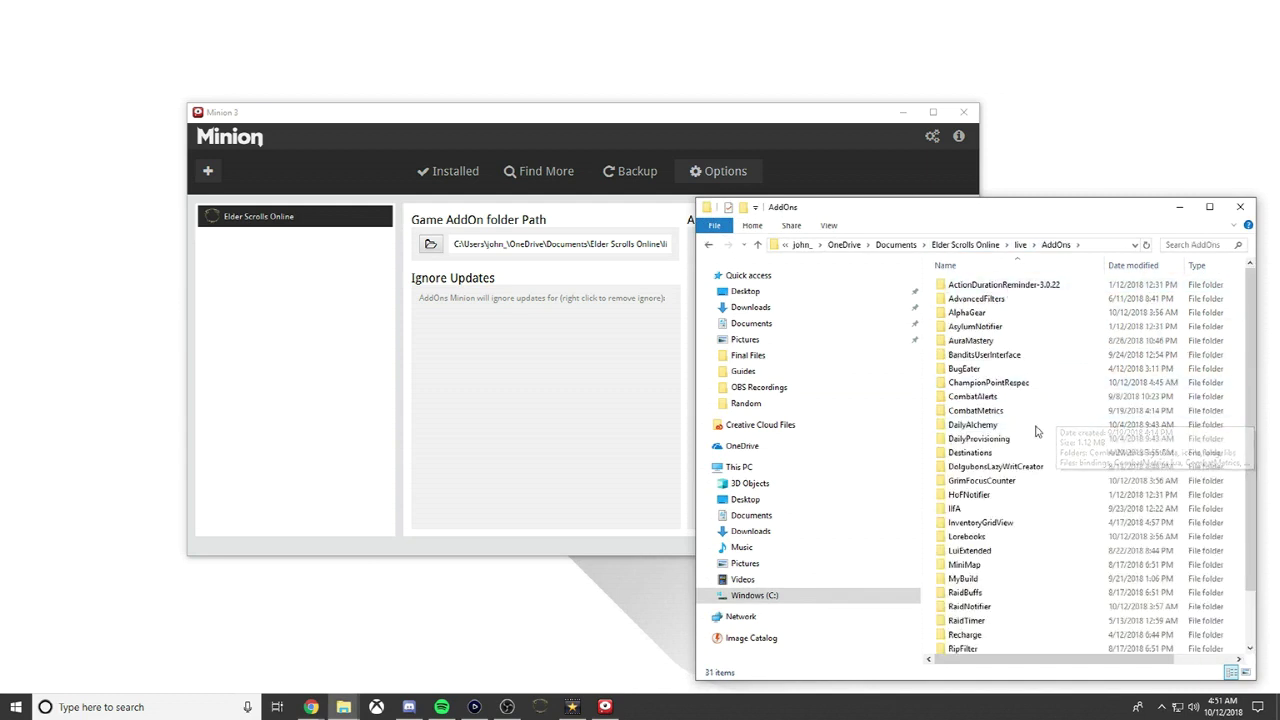
click(1020, 245)
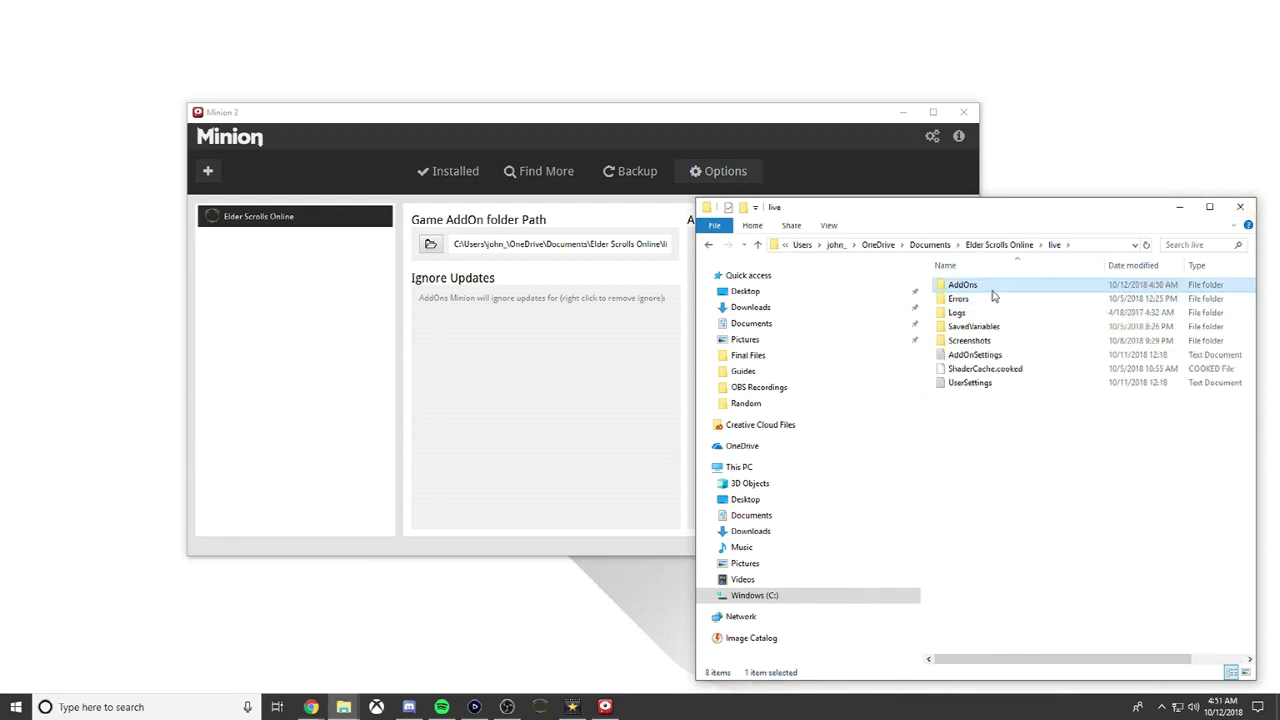
click(1229, 210)
click(105, 706)
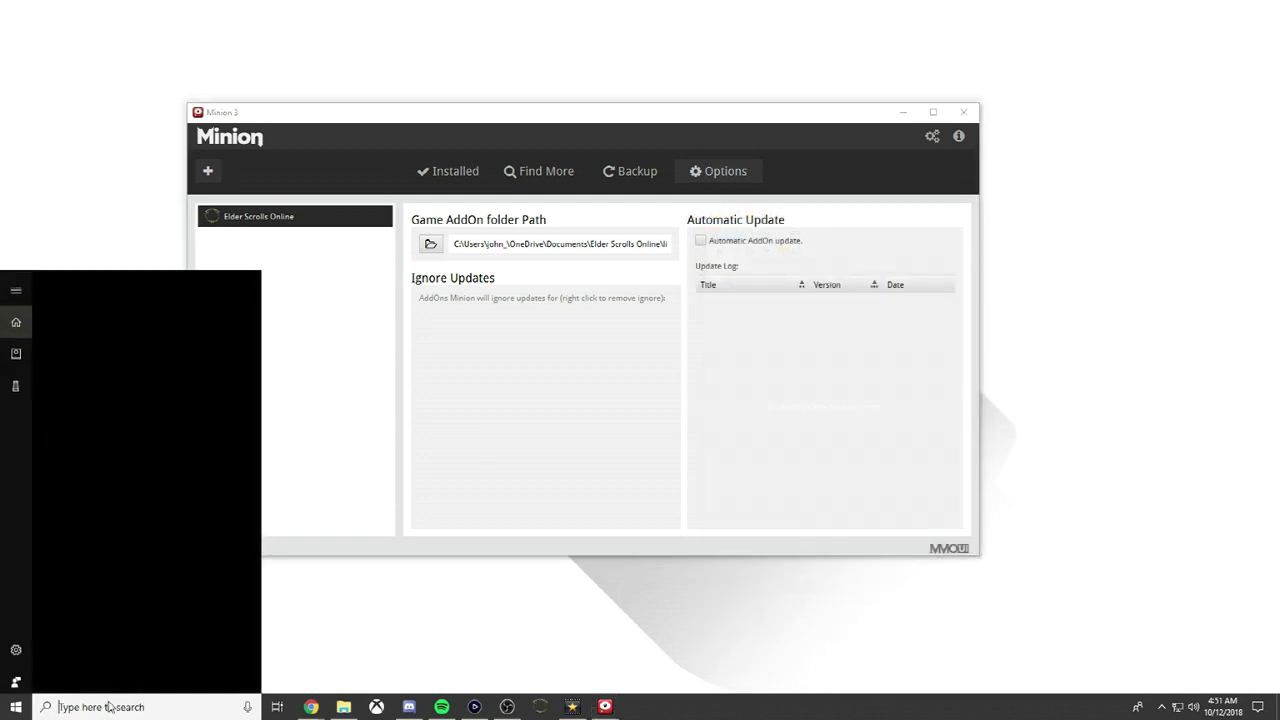
text(add)
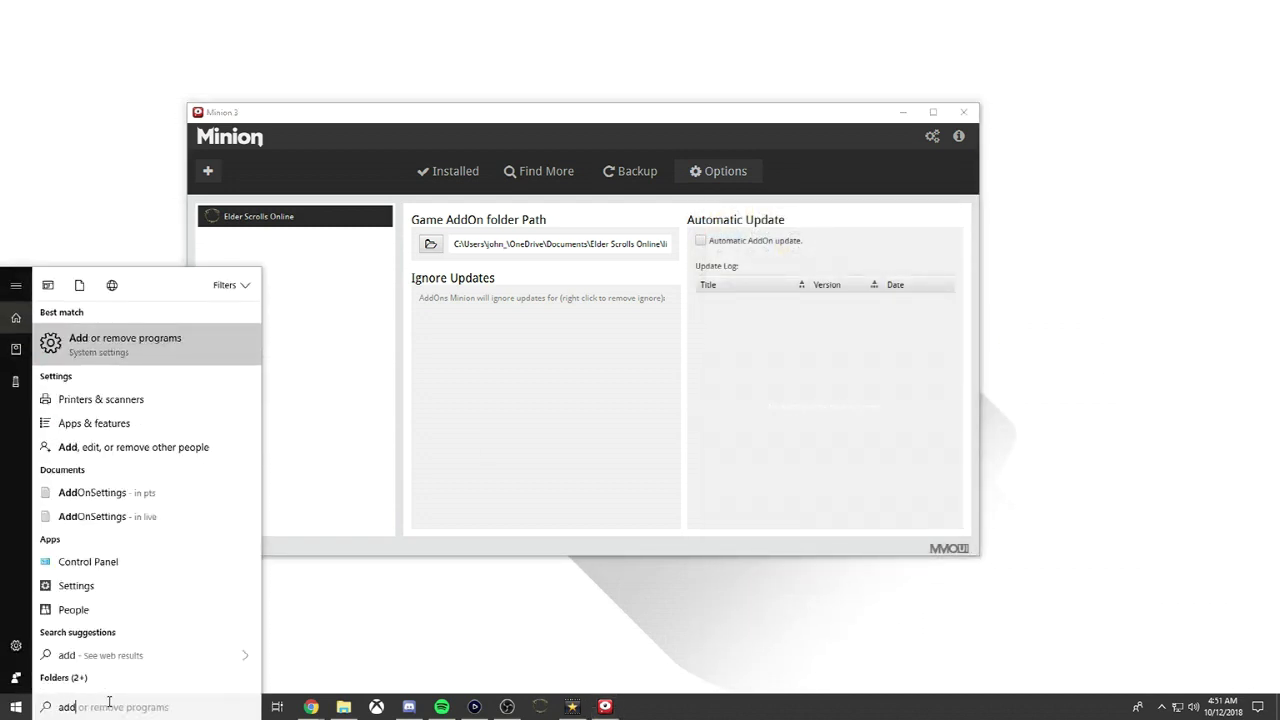
text(ons)
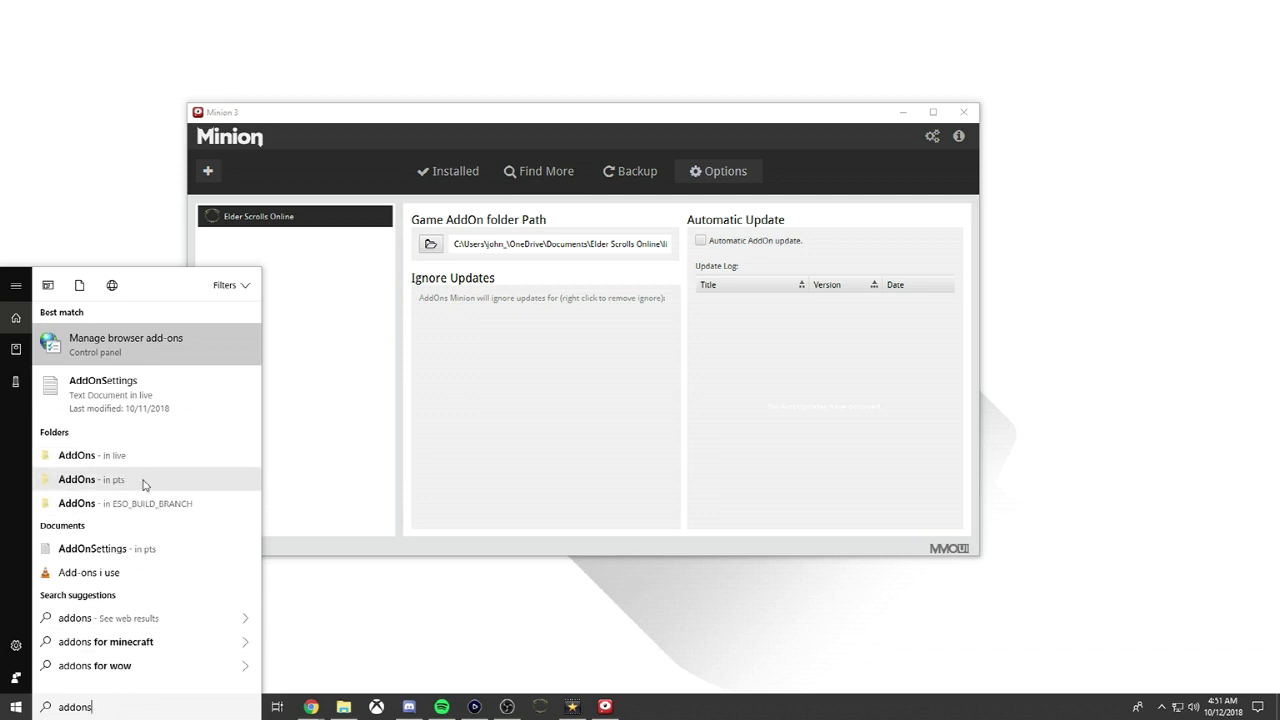
click(120, 503)
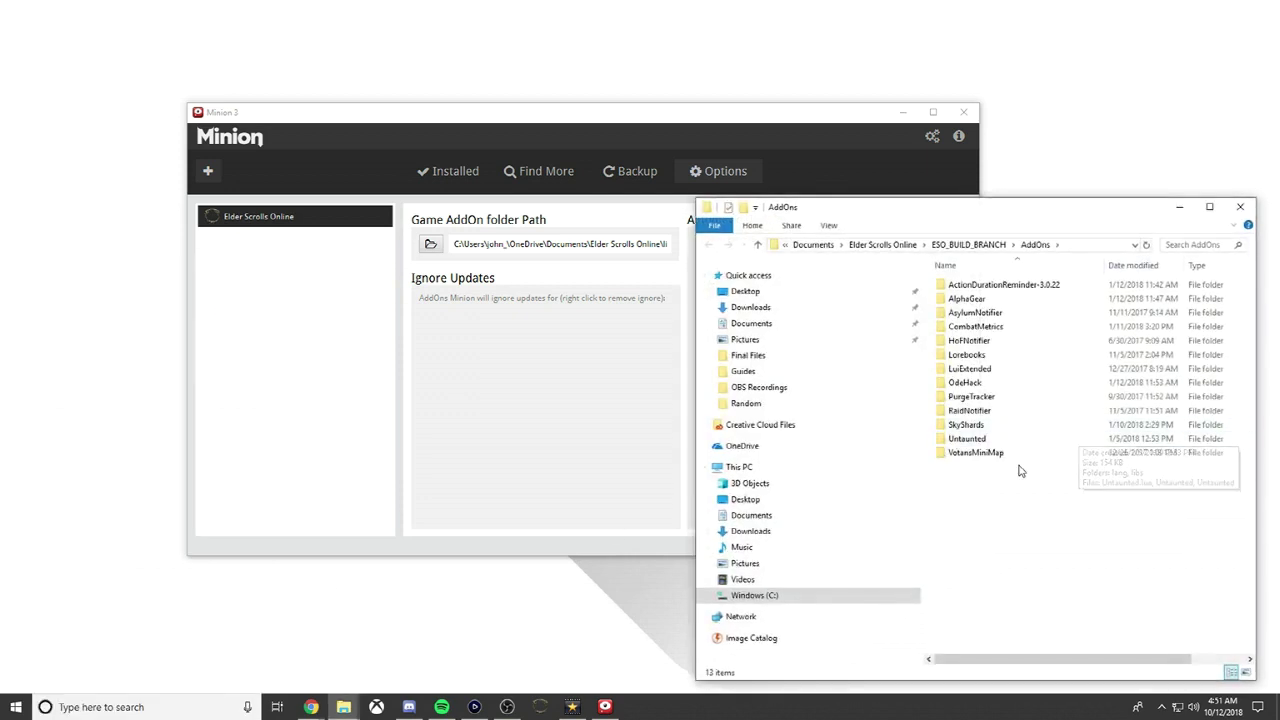
click(968, 244)
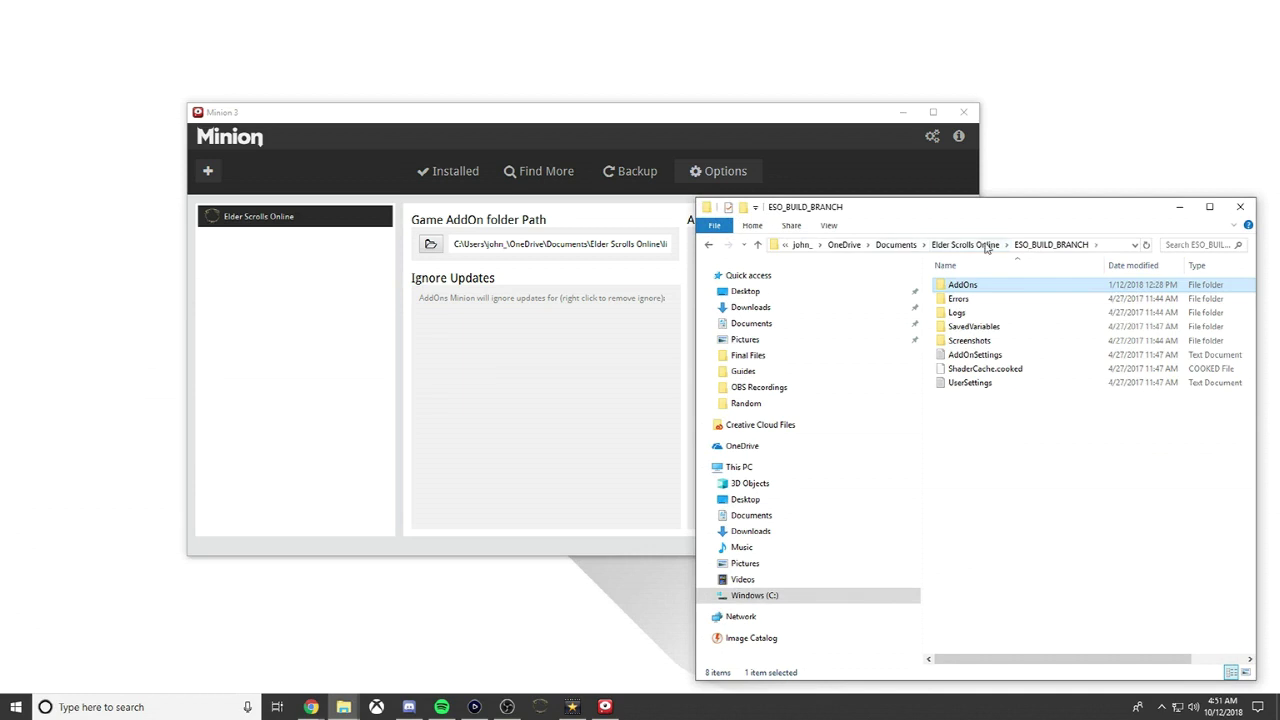
click(970, 244)
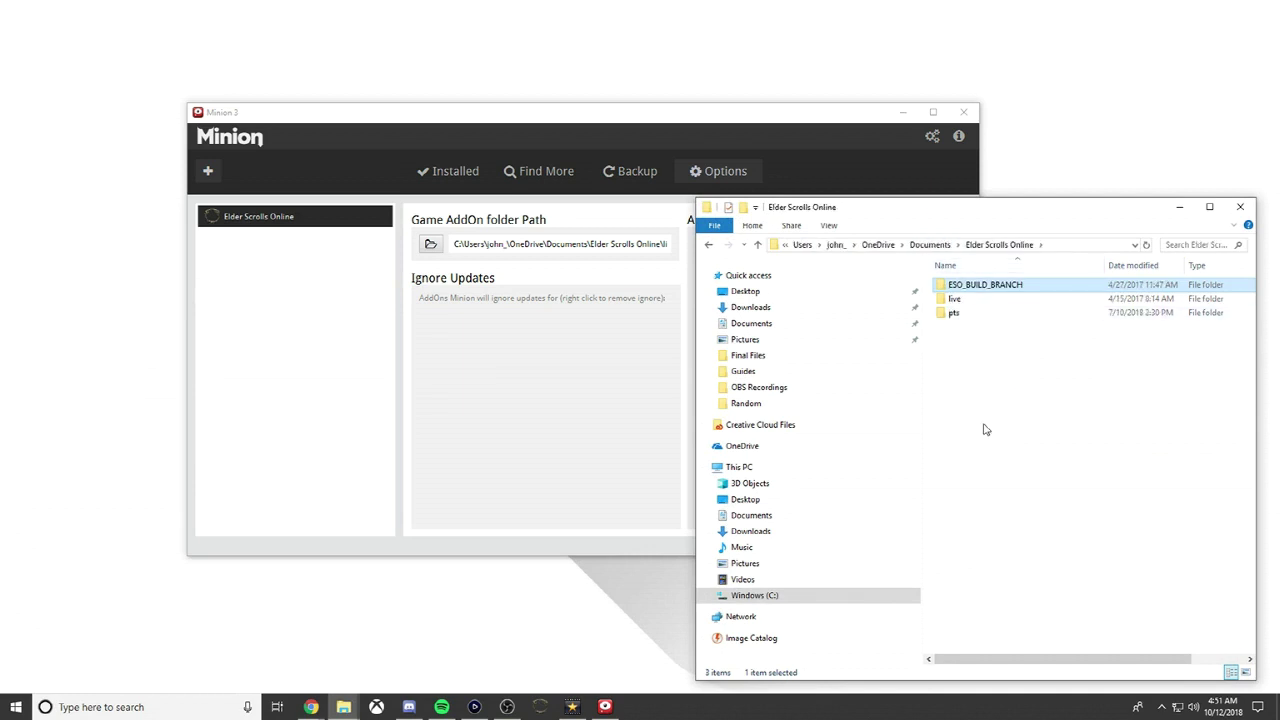
click(1240, 208)
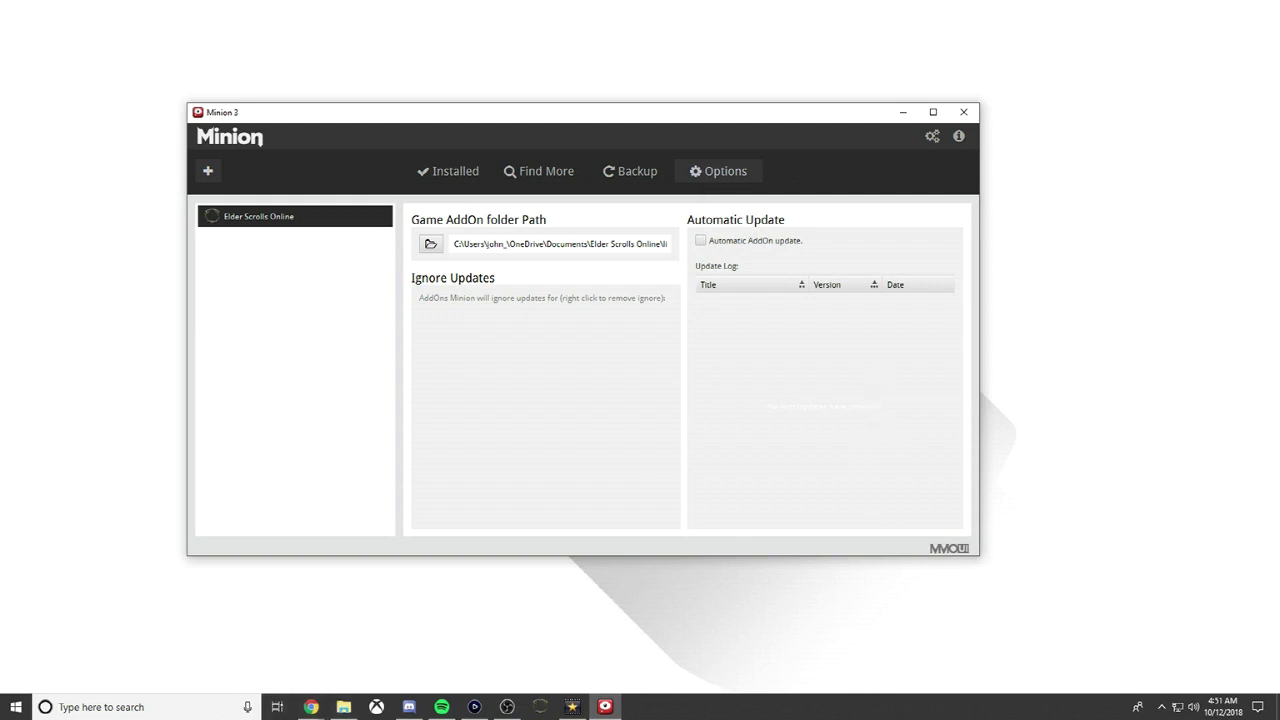
key(super+e)
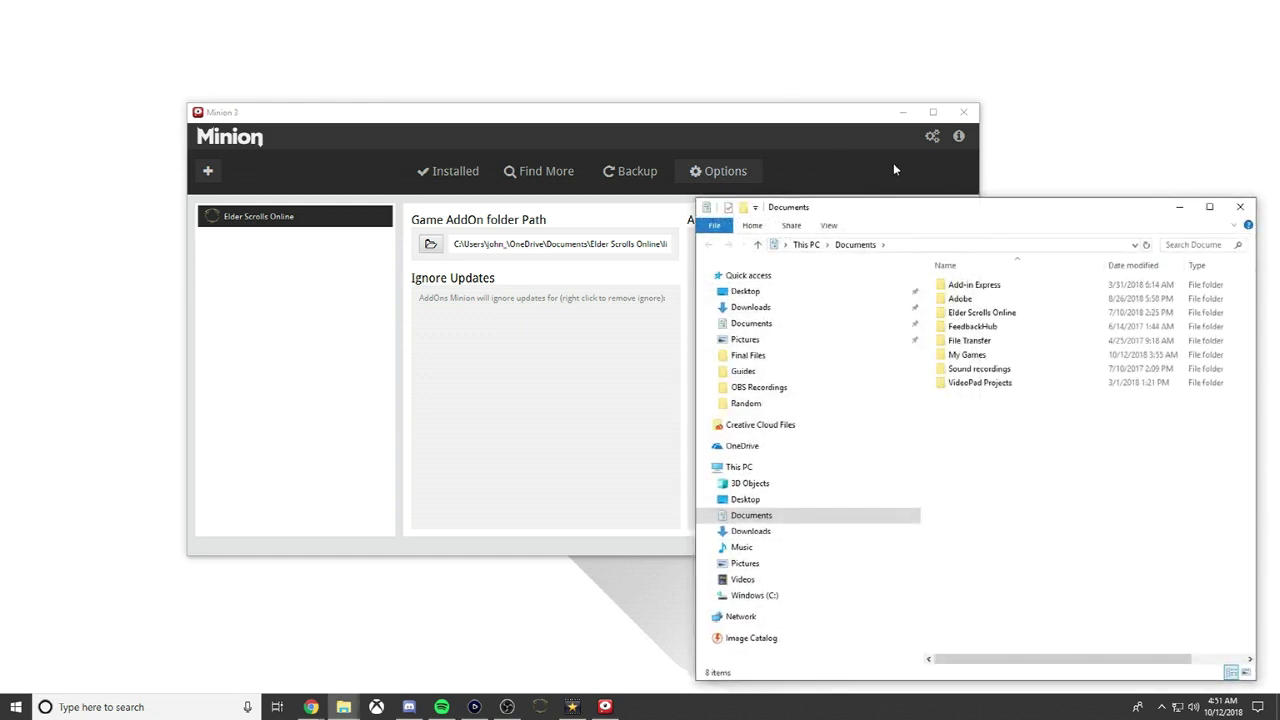
double_click(1028, 313)
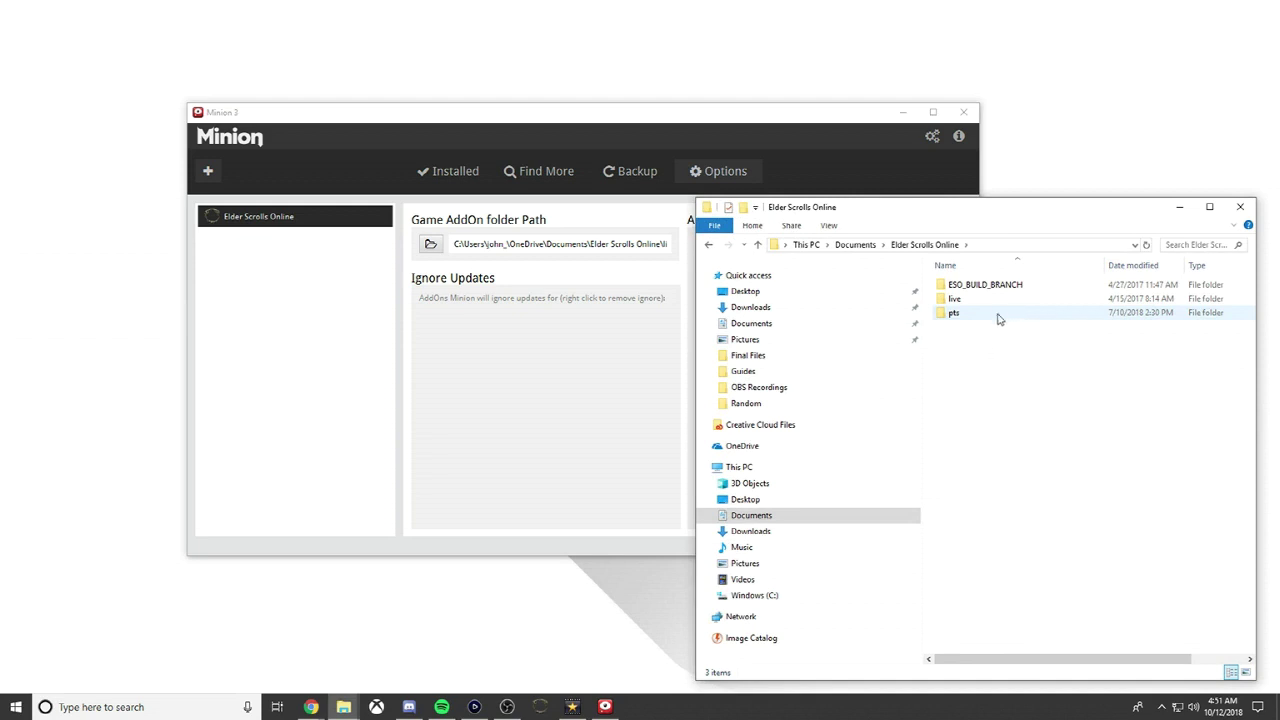
double_click(989, 299)
double_click(997, 286)
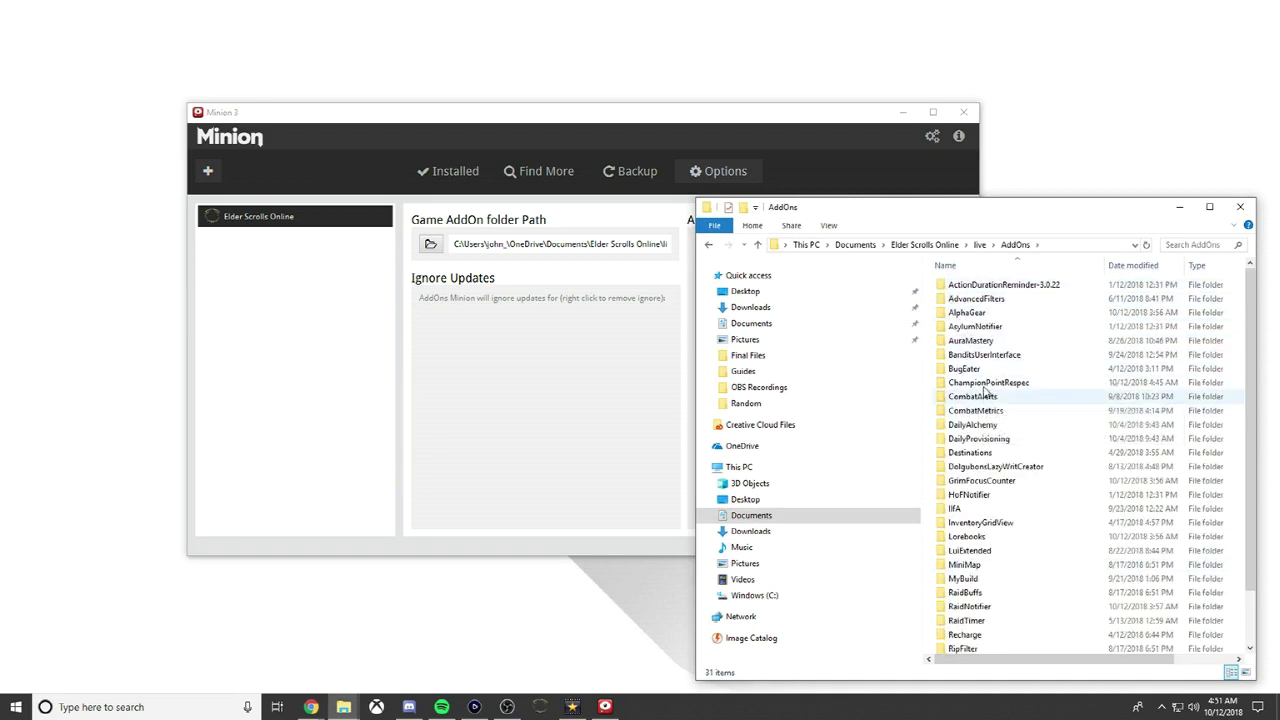
click(1003, 288)
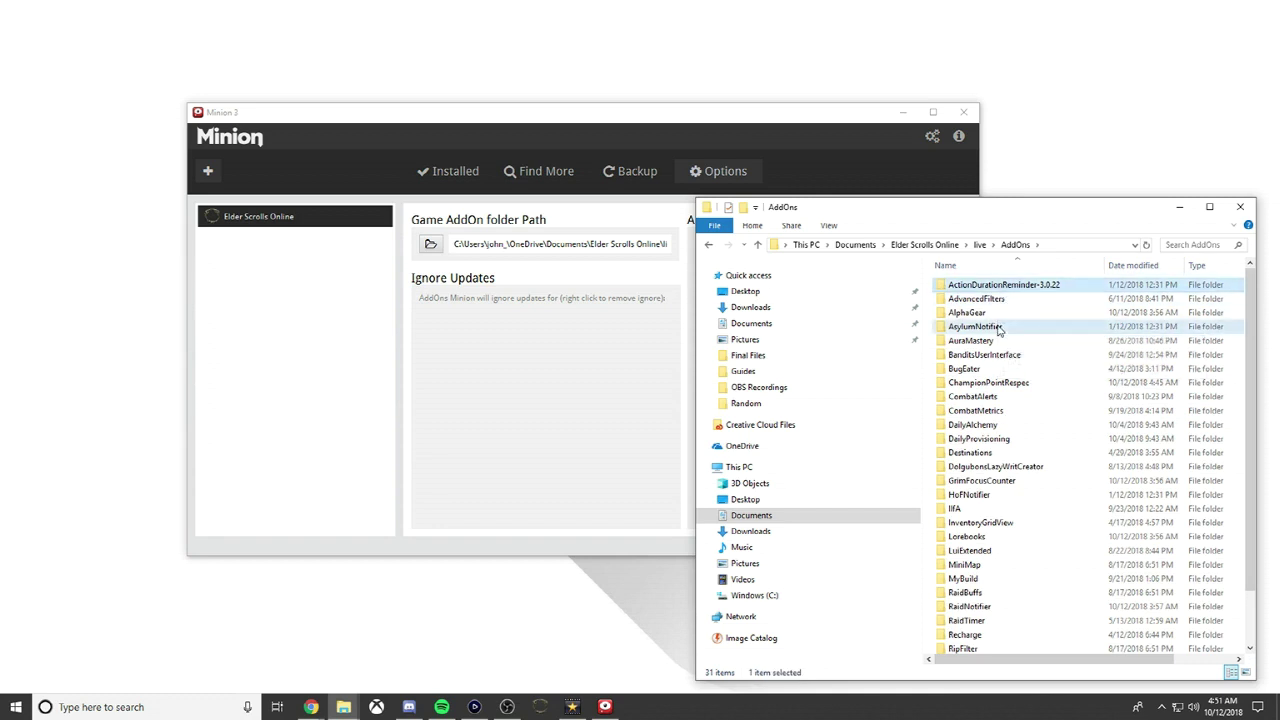
ctrl+click(997, 327)
ctrl+click(1008, 356)
ctrl+click(1010, 398)
ctrl+click(1010, 426)
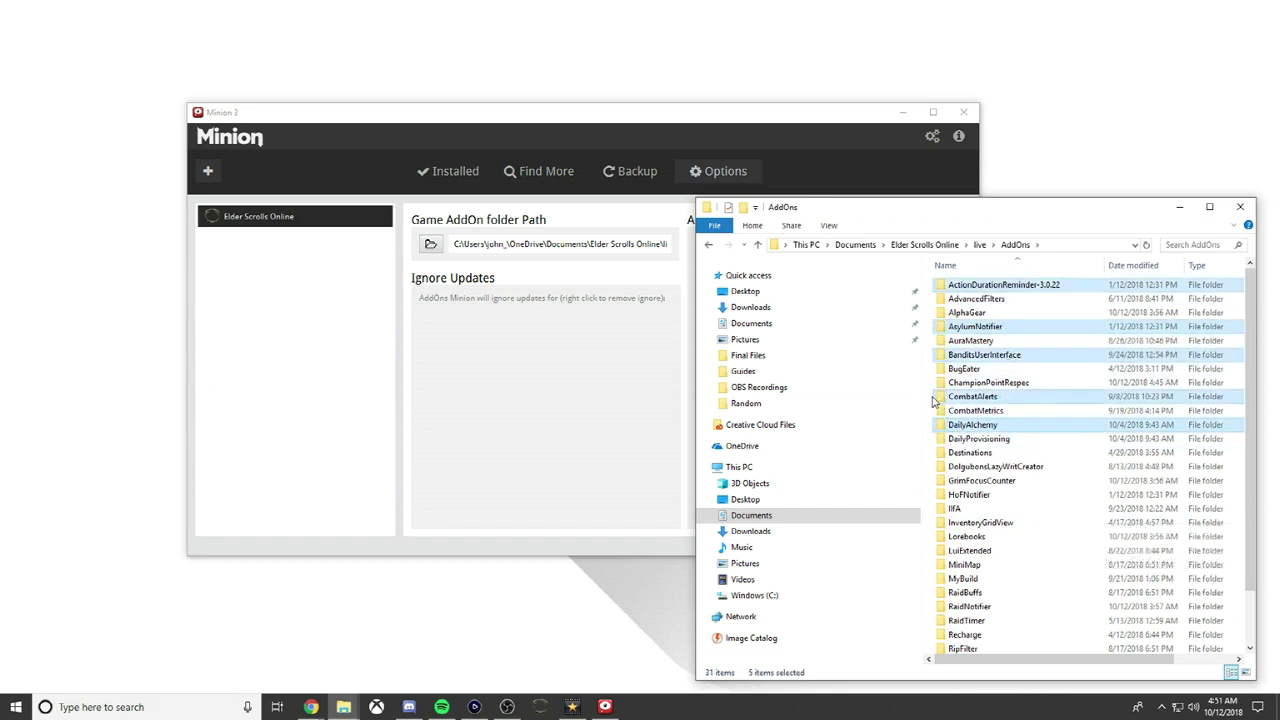
click(1000, 290)
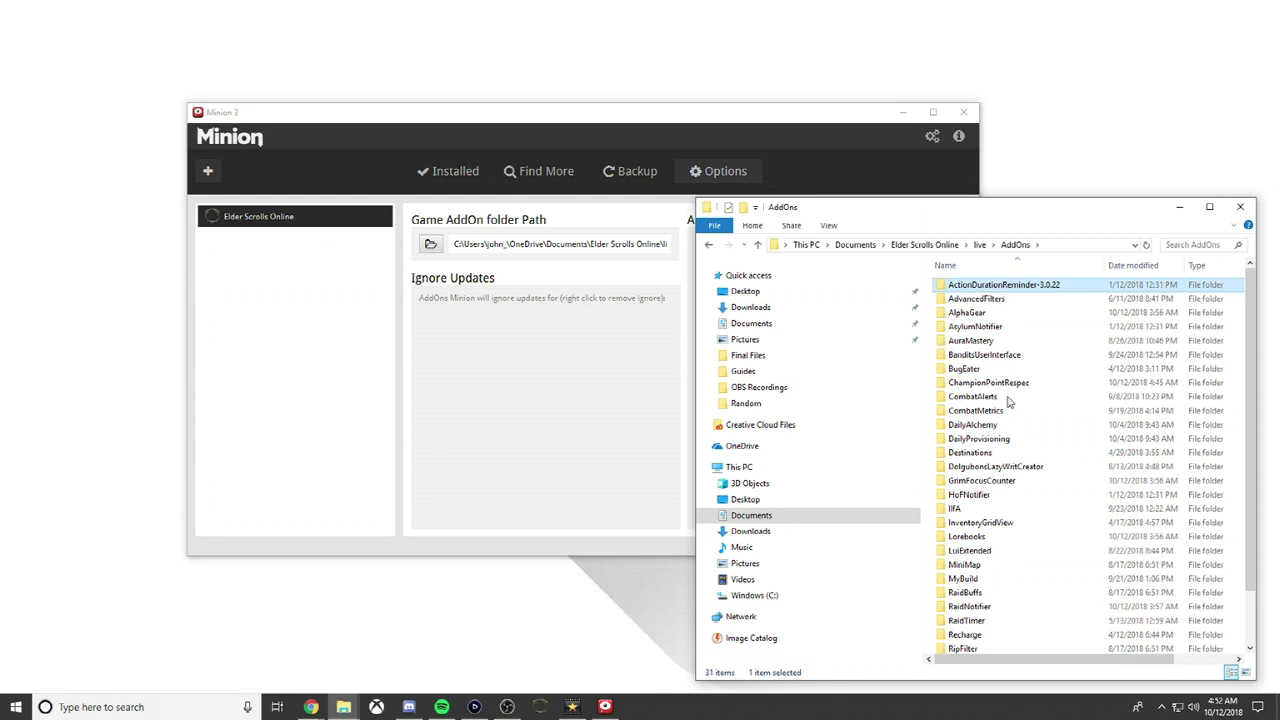
shift+click(1000, 568)
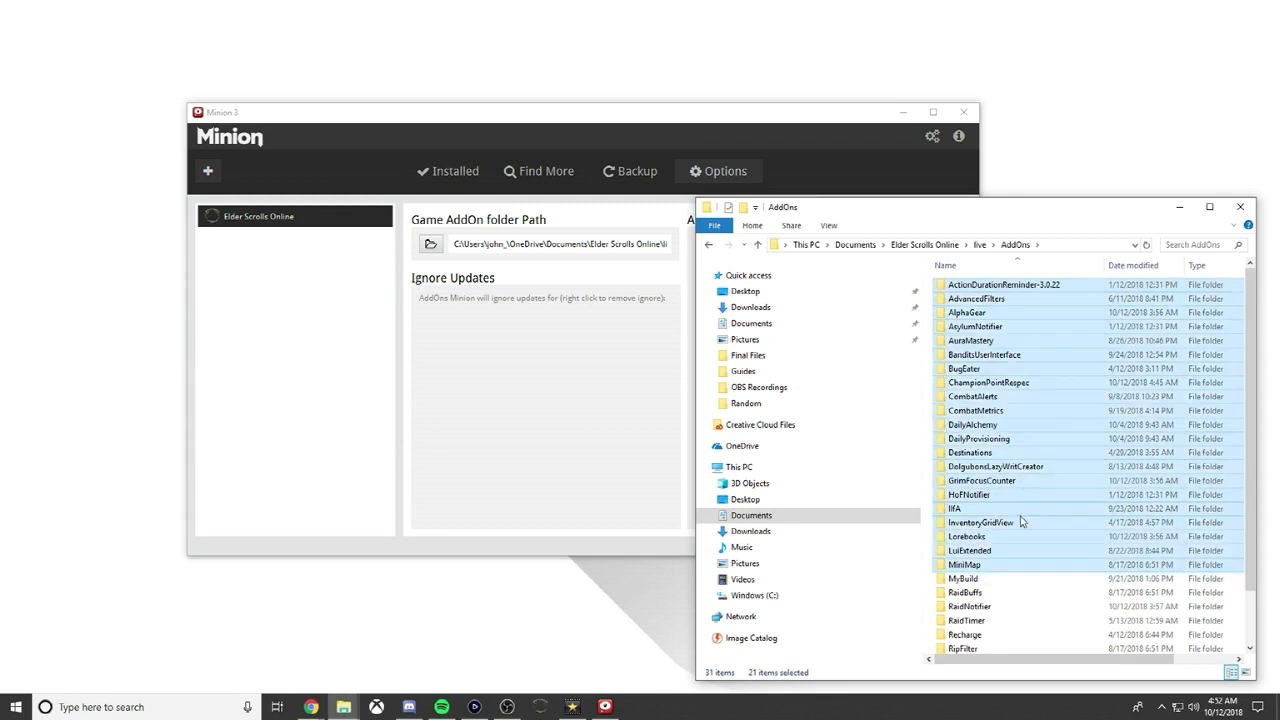
scroll(1010, 580, down, 2)
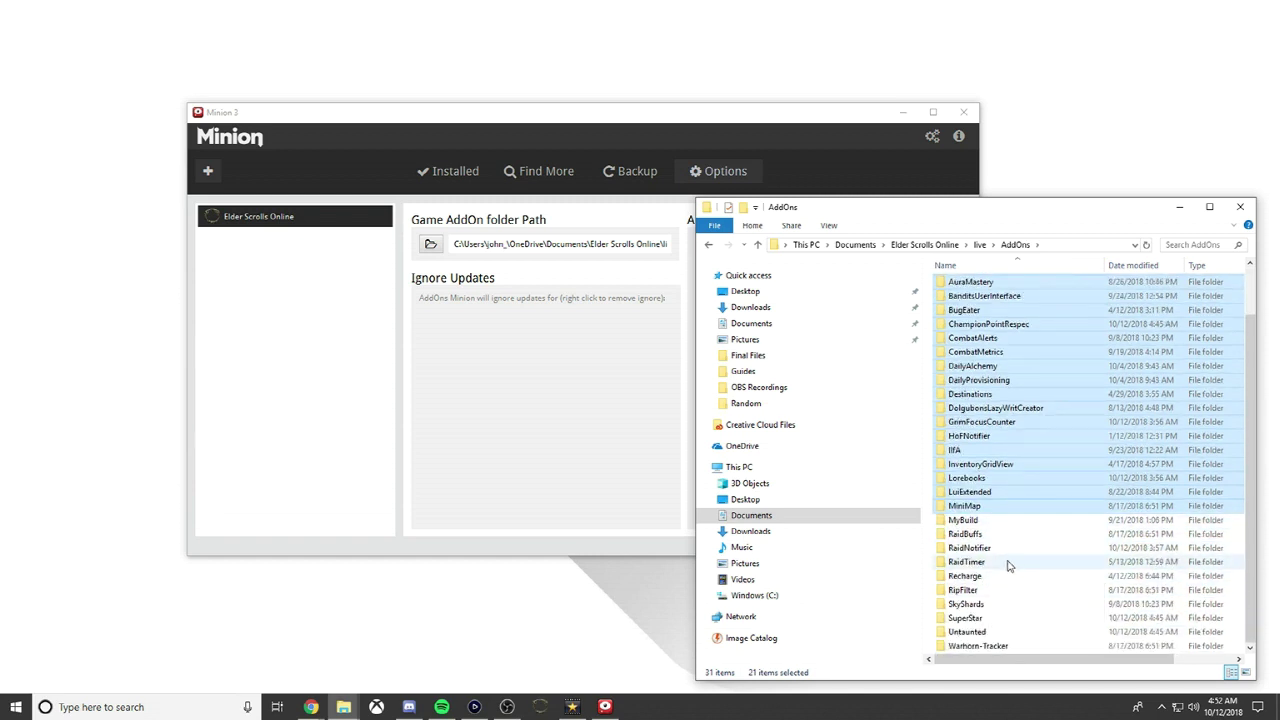
ctrl+click(1008, 563)
ctrl+click(1008, 576)
ctrl+click(1006, 604)
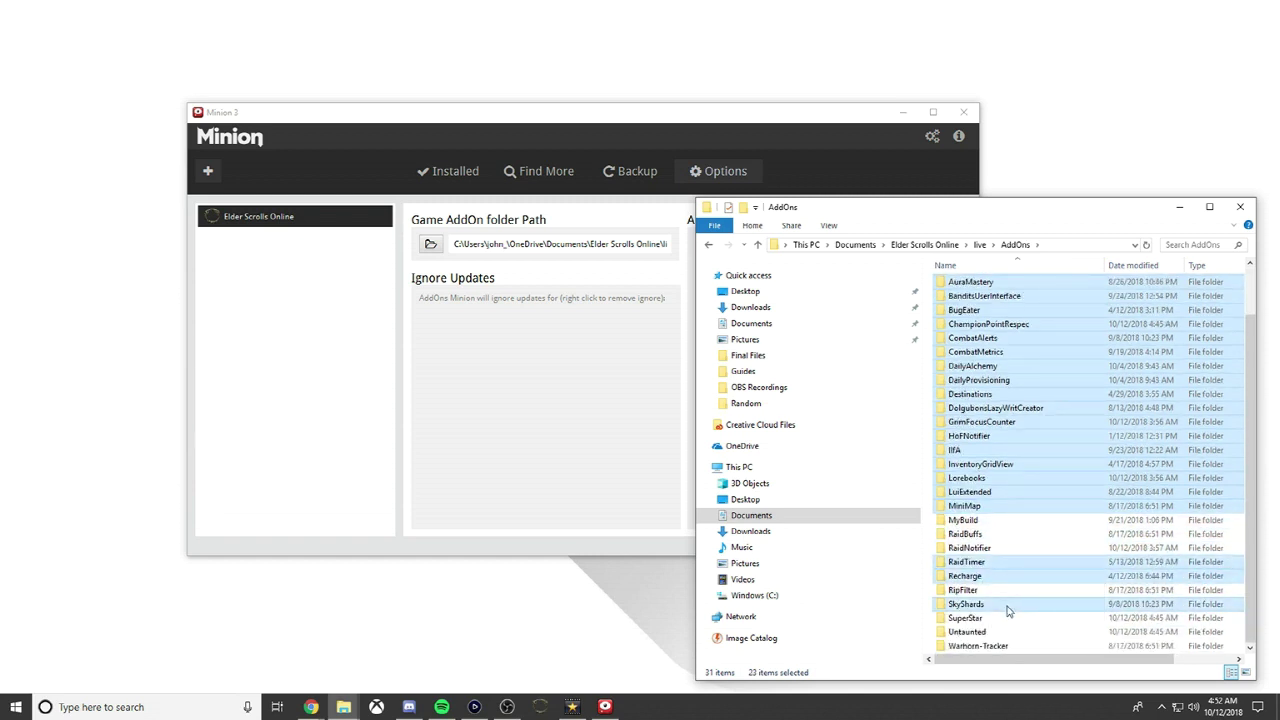
ctrl+click(1006, 634)
ctrl+click(1006, 646)
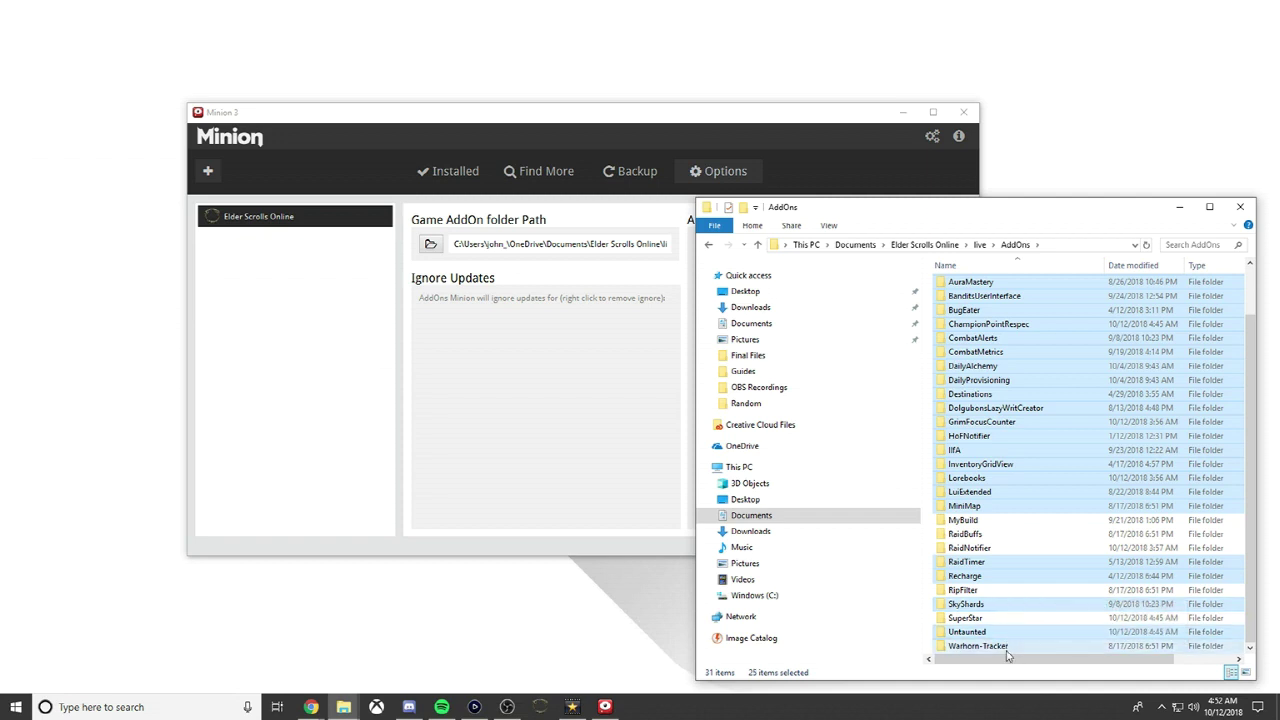
right_click(1019, 496)
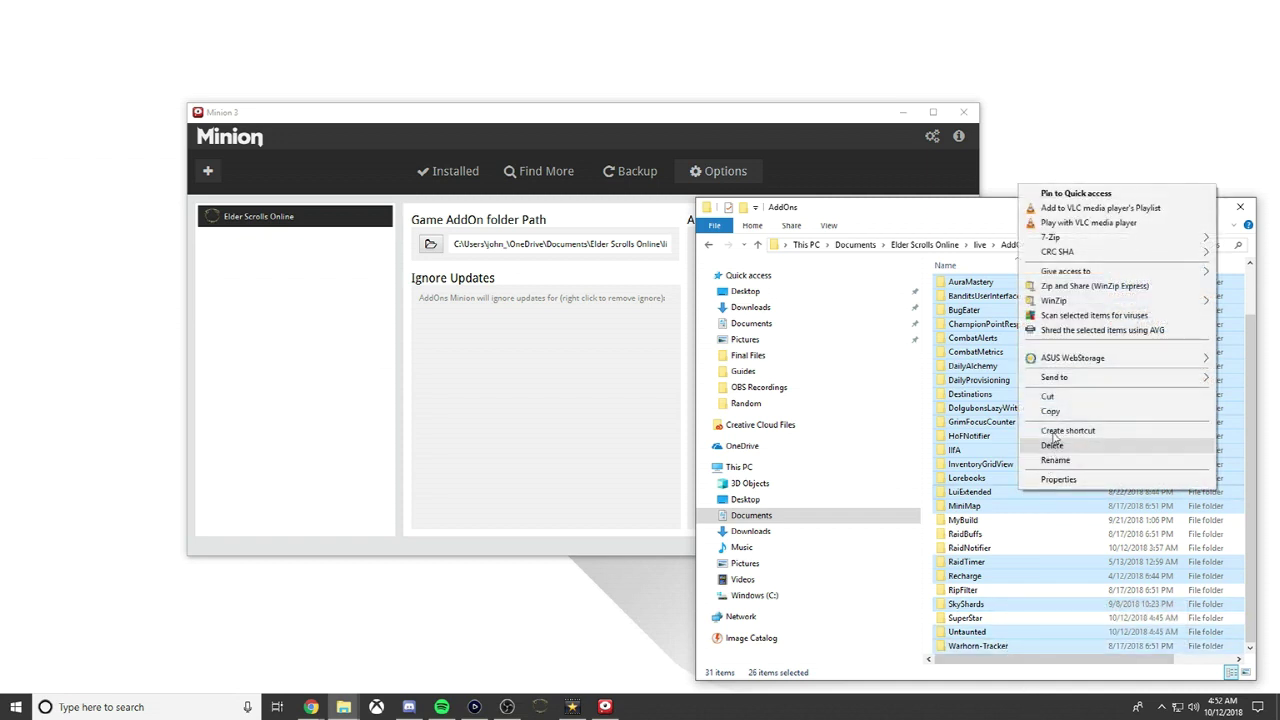
click(1008, 224)
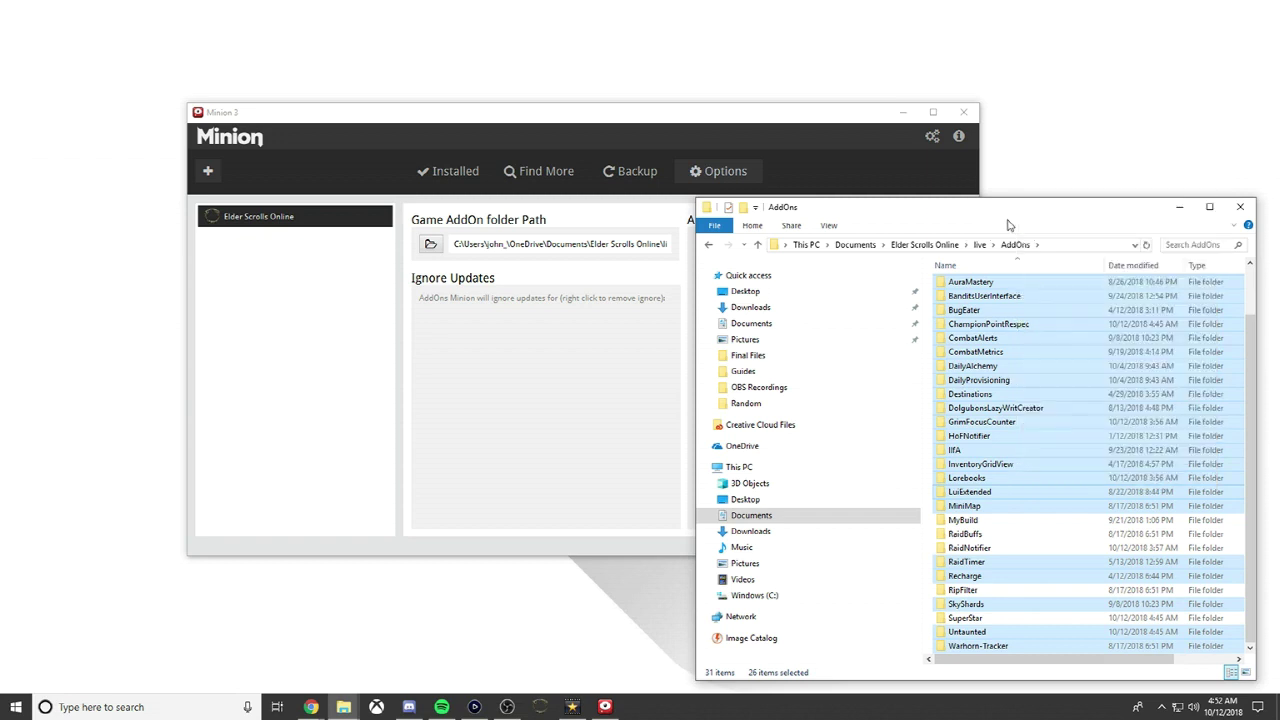
click(980, 246)
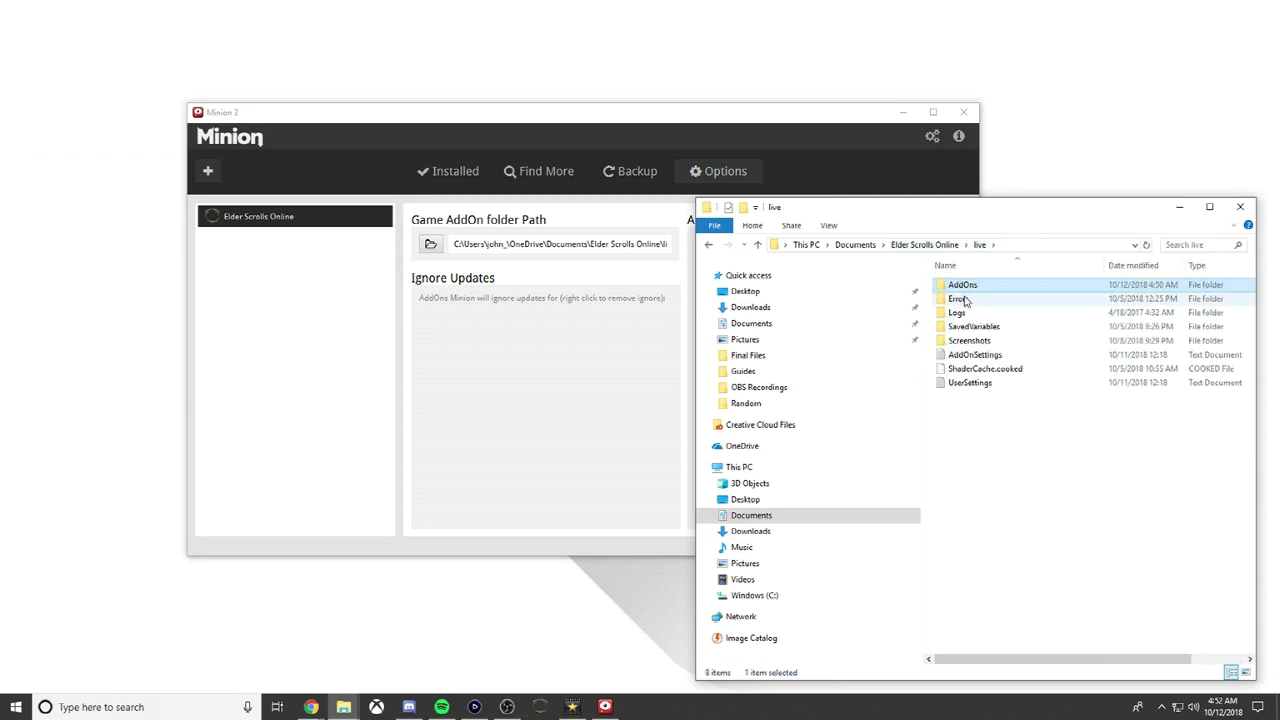
click(950, 246)
double_click(962, 313)
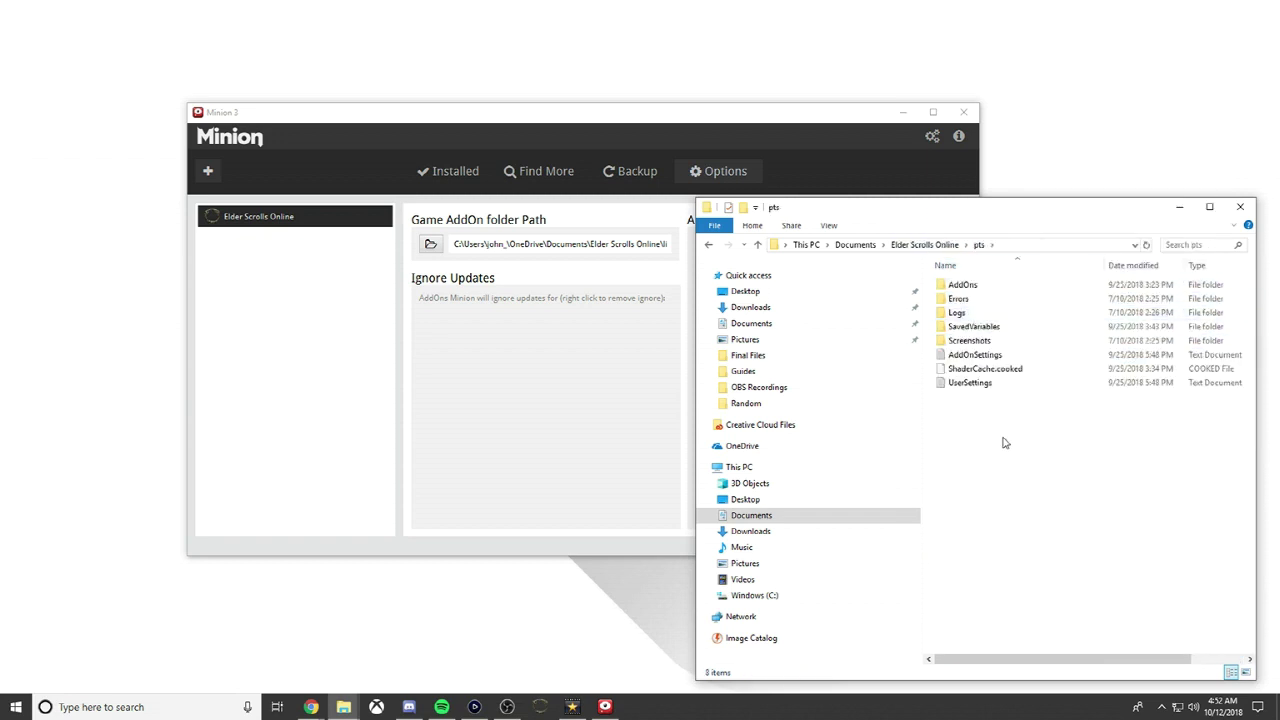
click(966, 287)
double_click(970, 288)
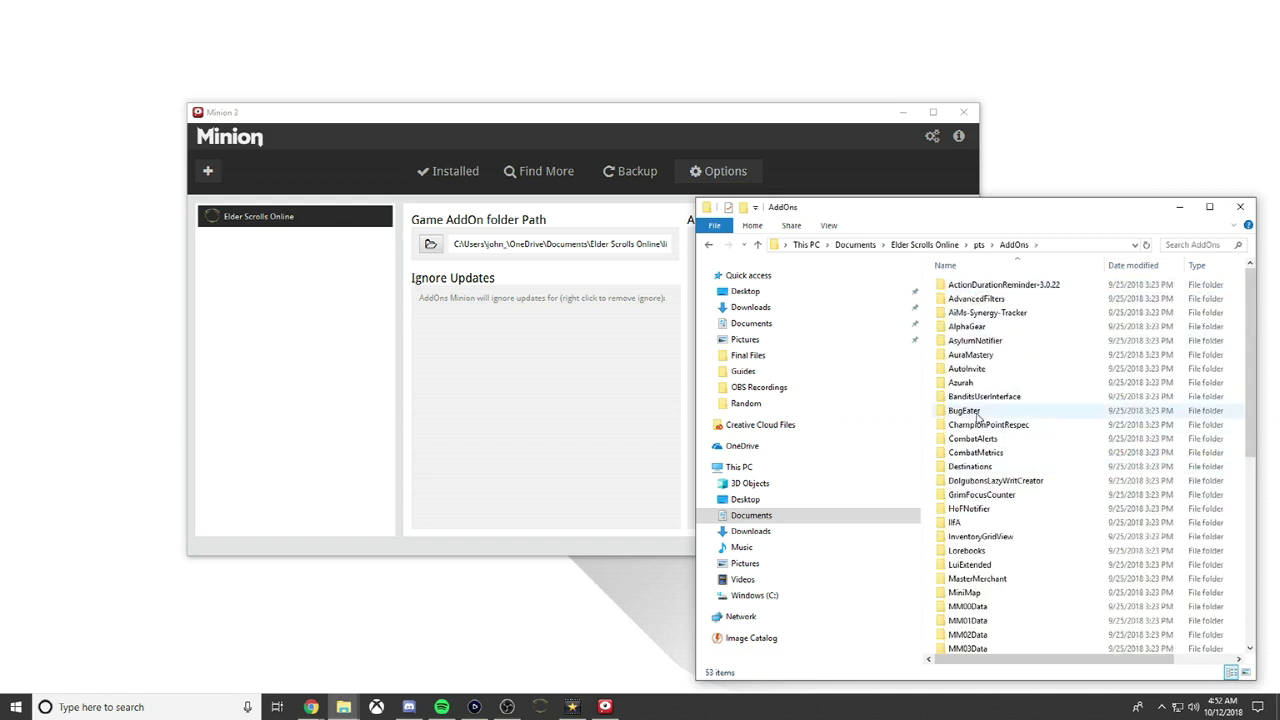
Close File Explorer and return to Minion's Installed add-ons list for Elder Scrolls Online.
click(1240, 206)
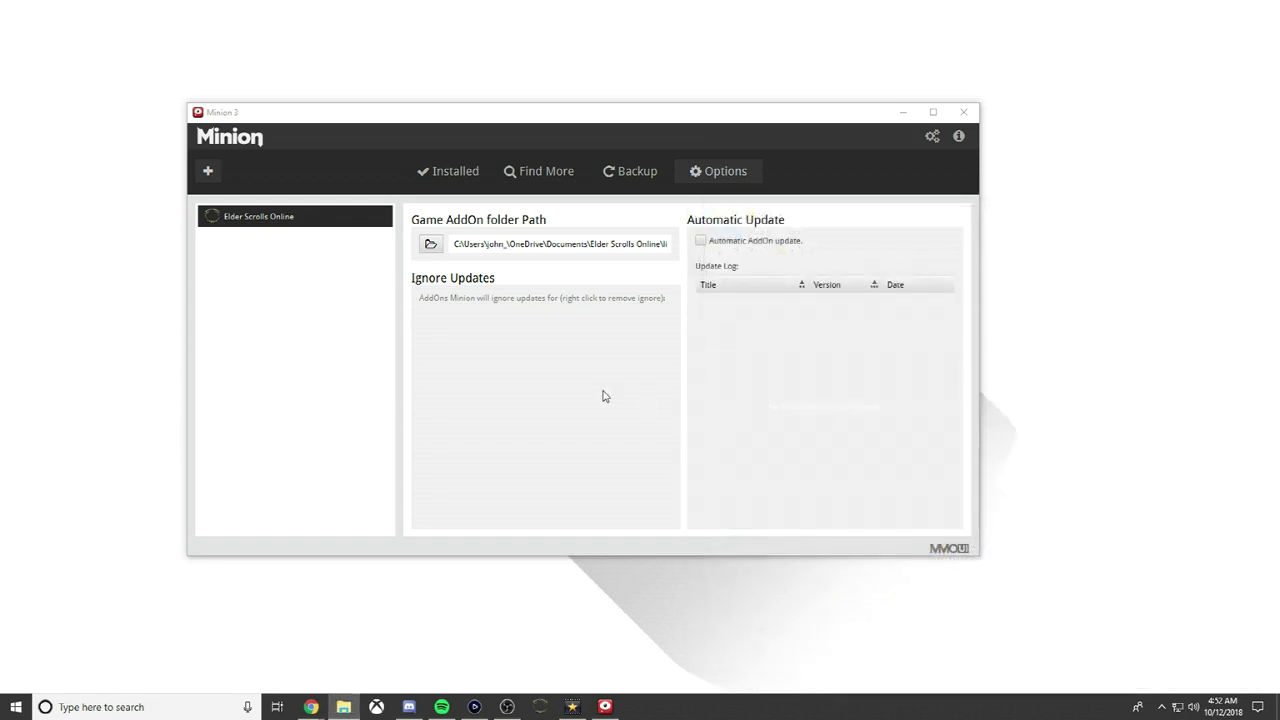
click(455, 171)
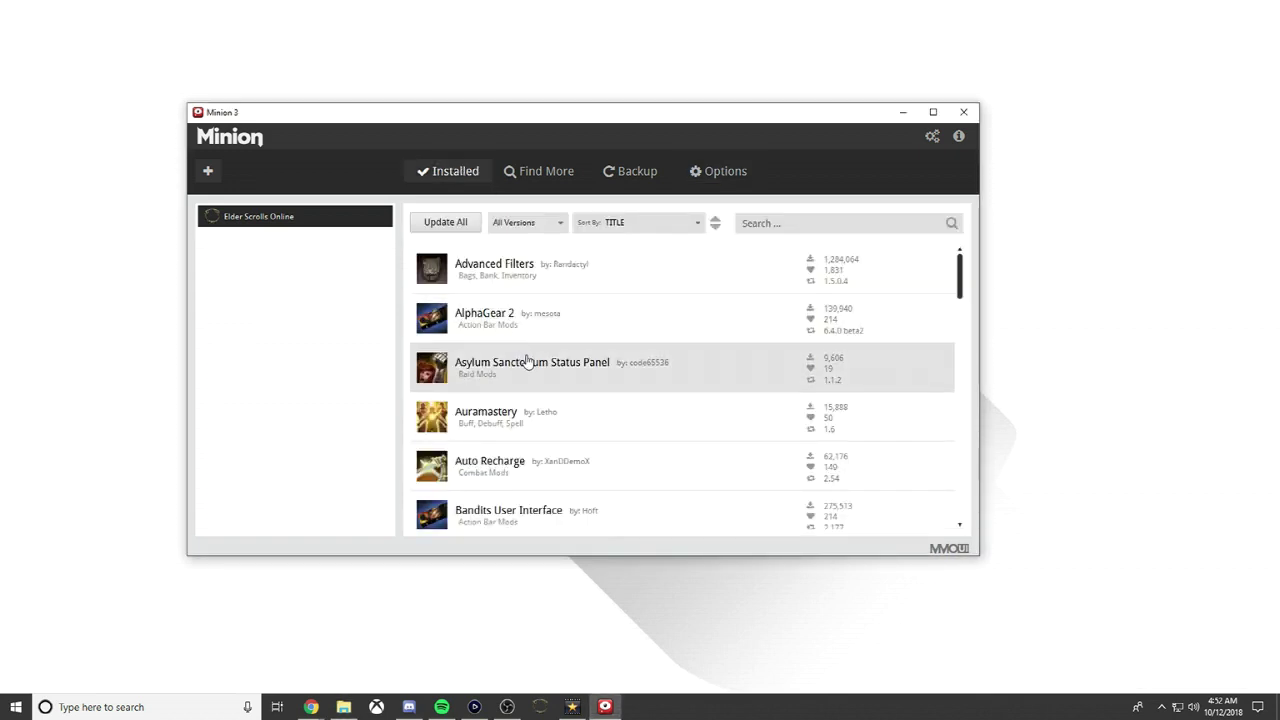